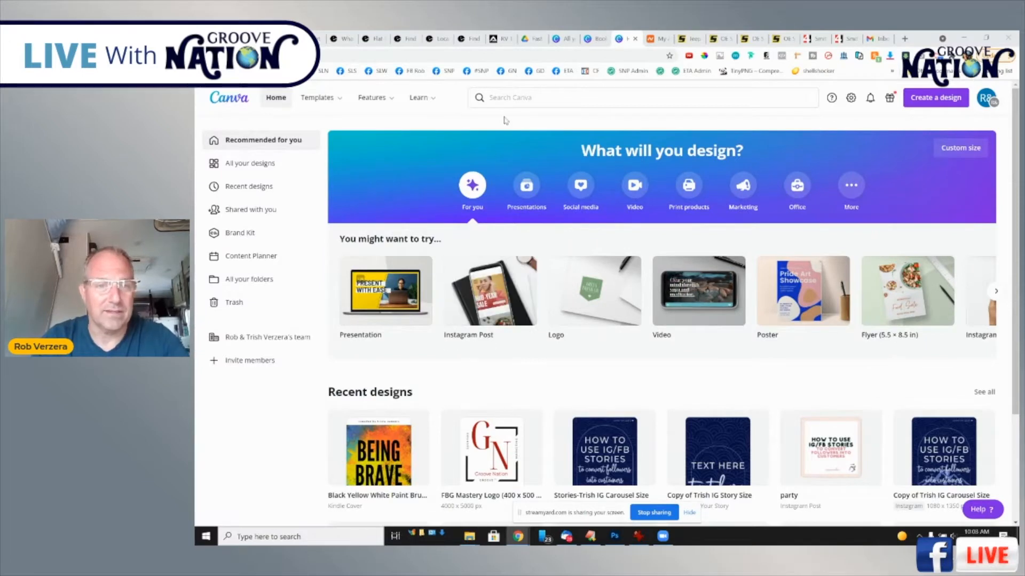
- Search for "book" and open the Book Cover template collection
click(524, 99)
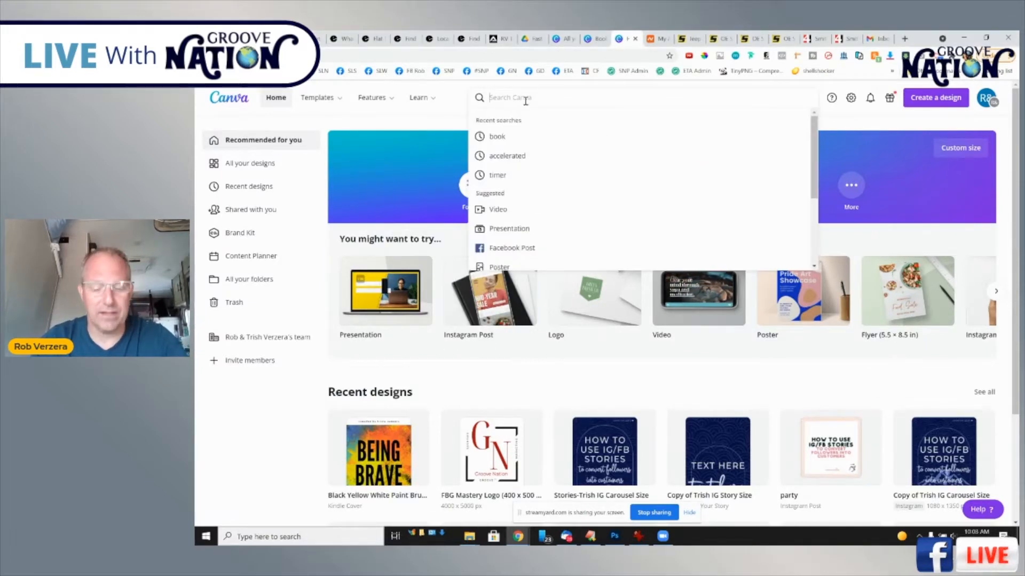
text(book)
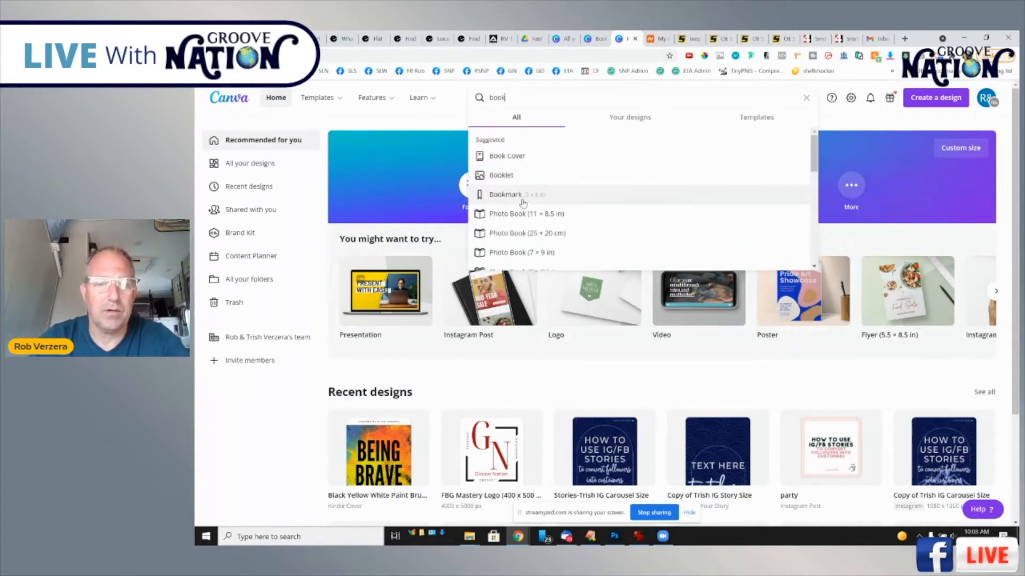
click(505, 162)
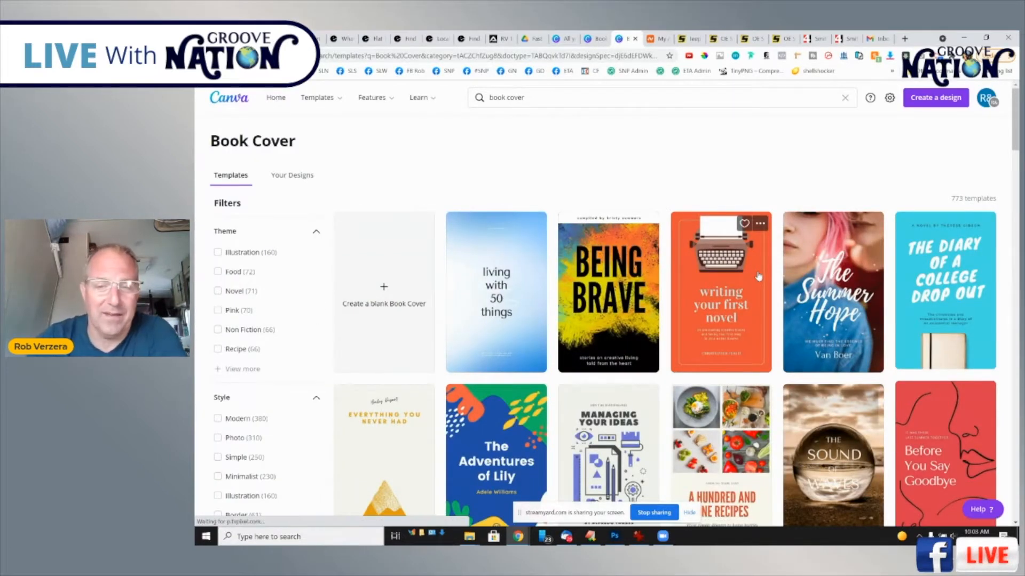
- Browse the book cover templates and start a design from the "Guide to Journaling" cover
scroll(693, 283, down, 5)
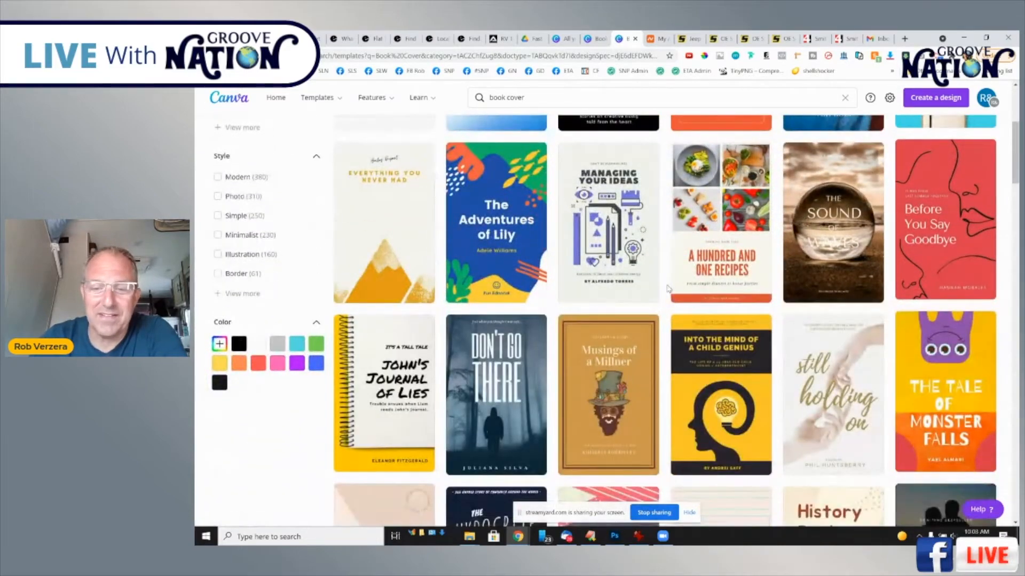
scroll(670, 291, down, 9)
scroll(670, 292, down, 9)
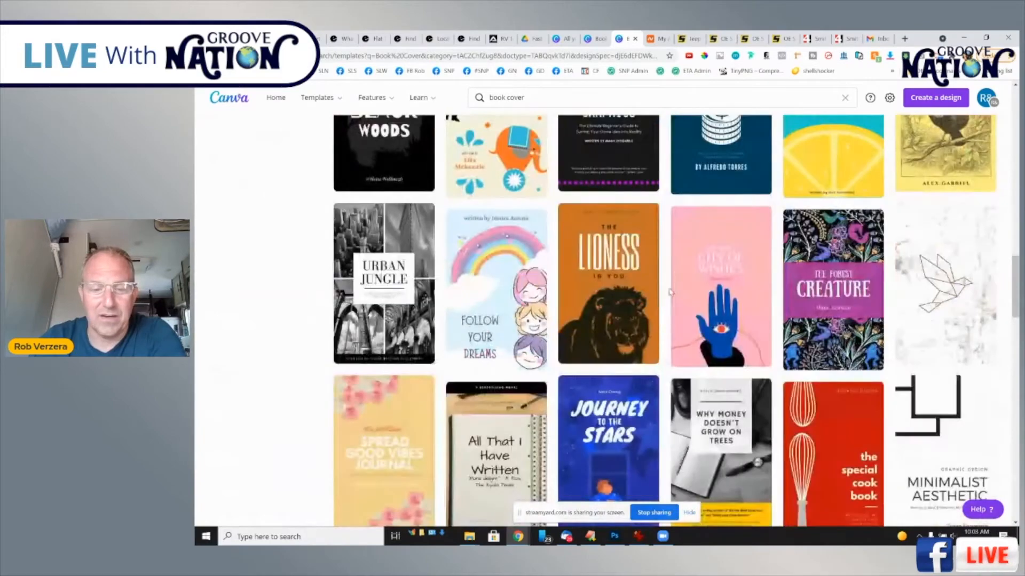
scroll(671, 292, up, 9)
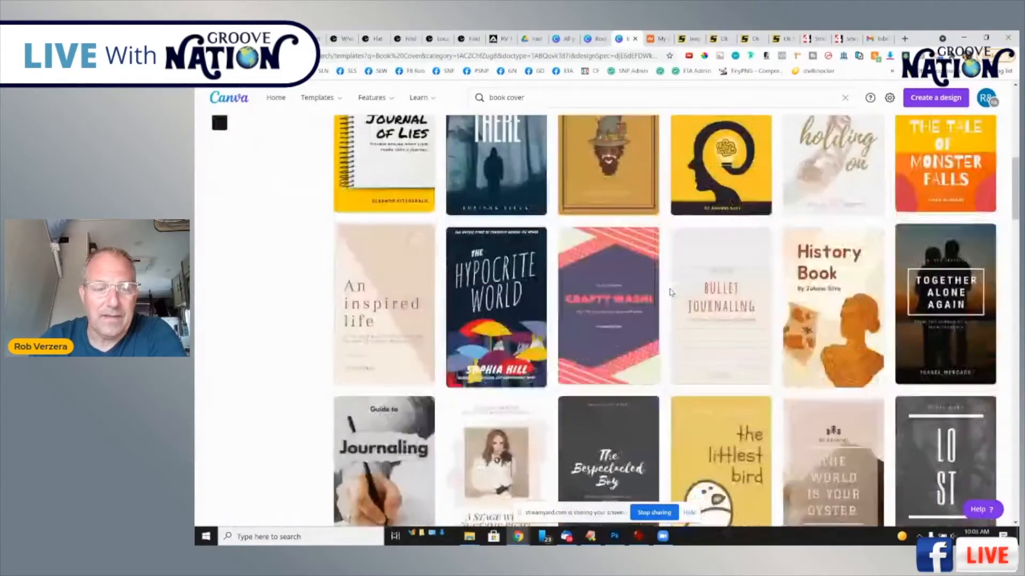
scroll(671, 292, up, 15)
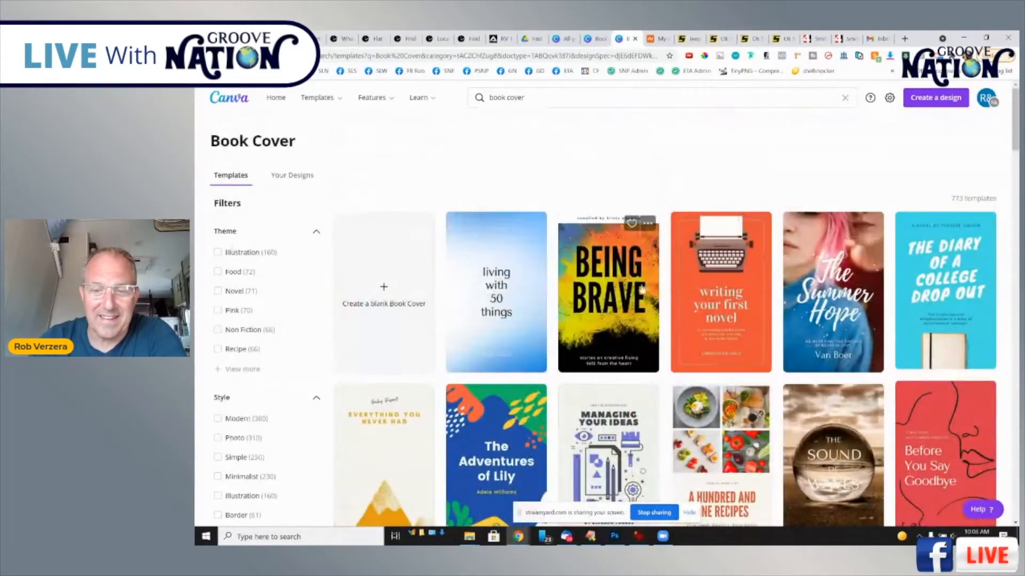
scroll(643, 306, down, 8)
scroll(609, 291, down, 6)
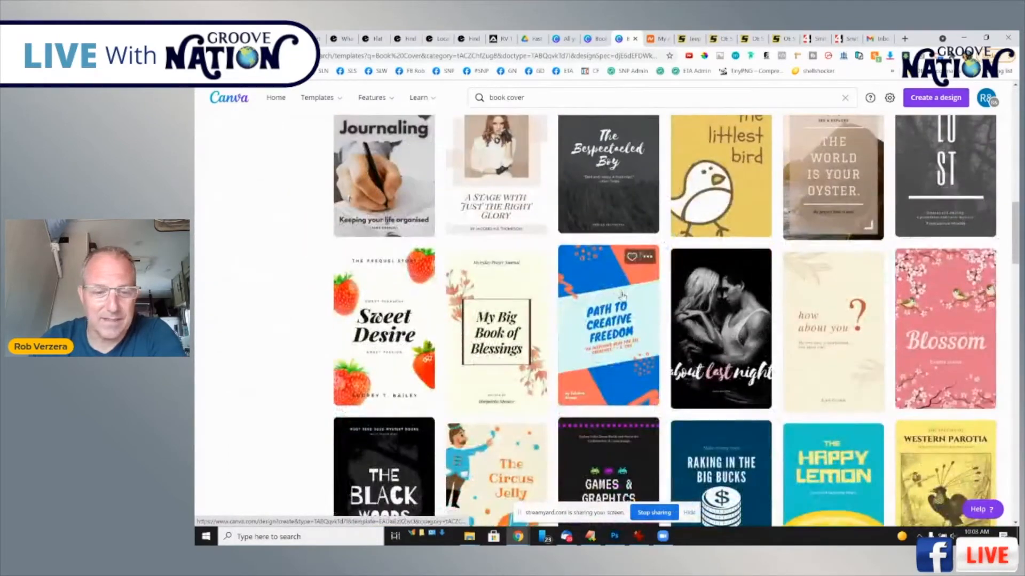
scroll(621, 296, up, 2)
click(387, 256)
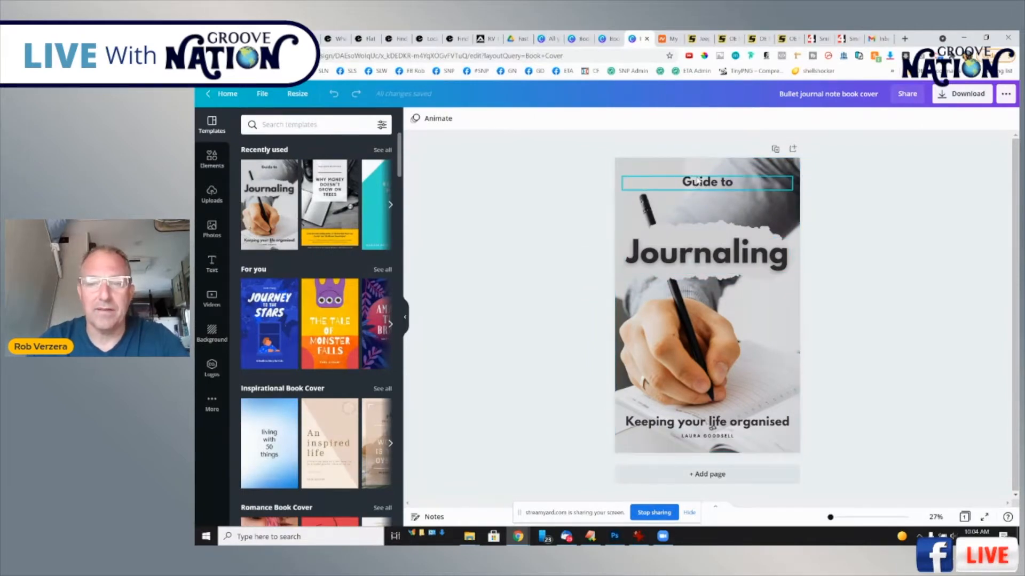
- Replace the "Guide to" heading on the cover with "Top 5 Secrets"
double_click(692, 174)
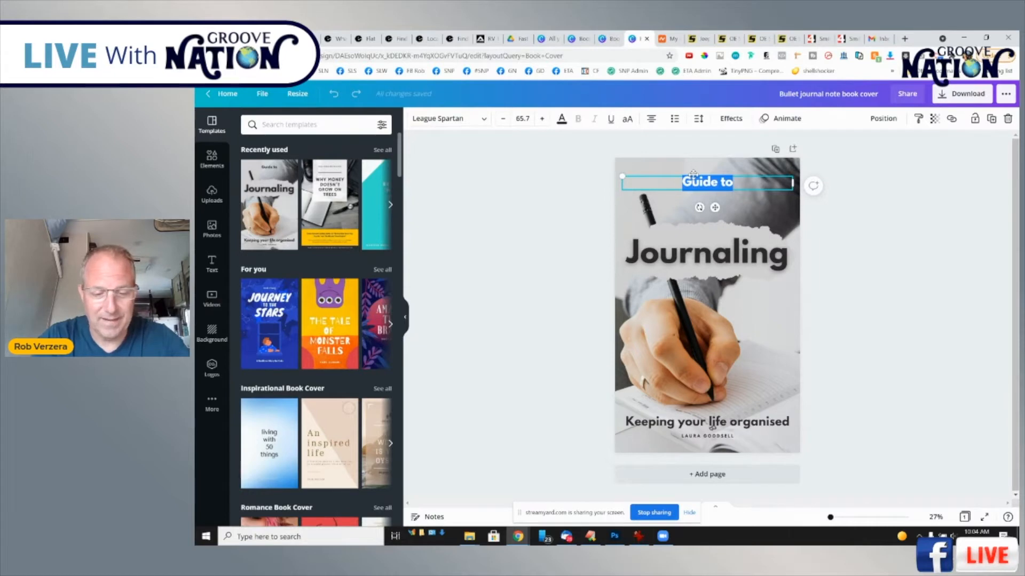
text(Top)
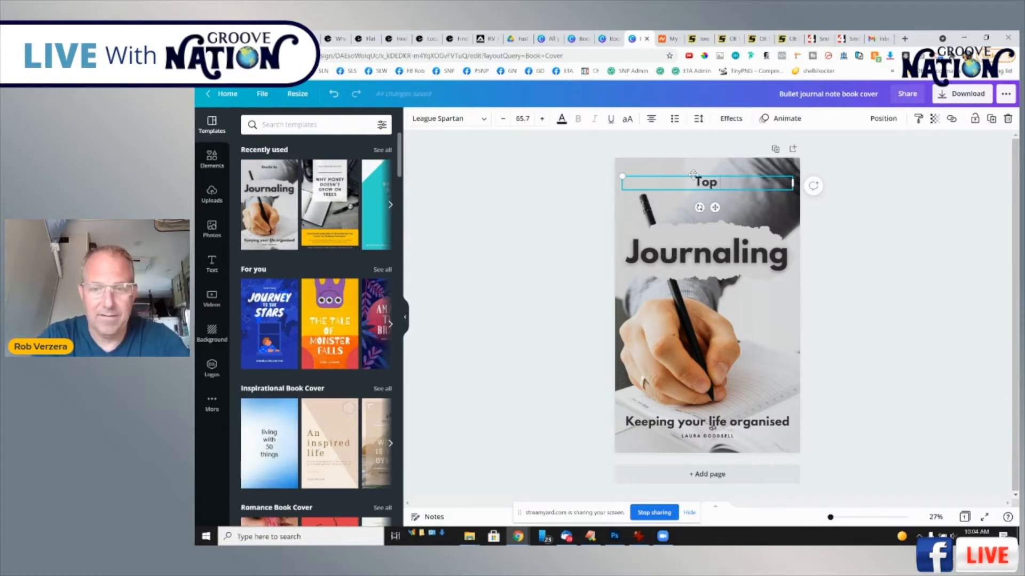
text( 5 Seacre)
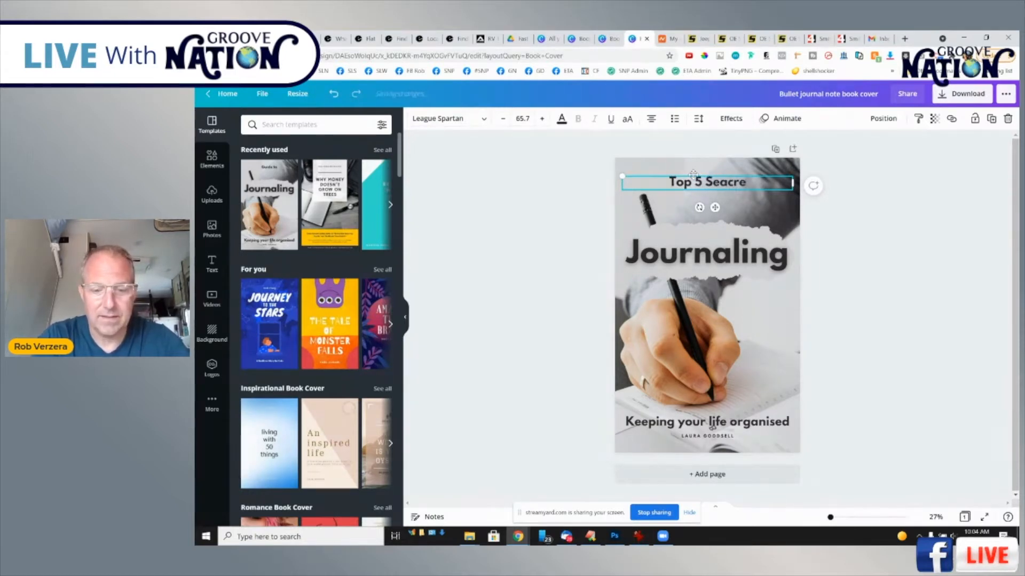
text(ts to Why)
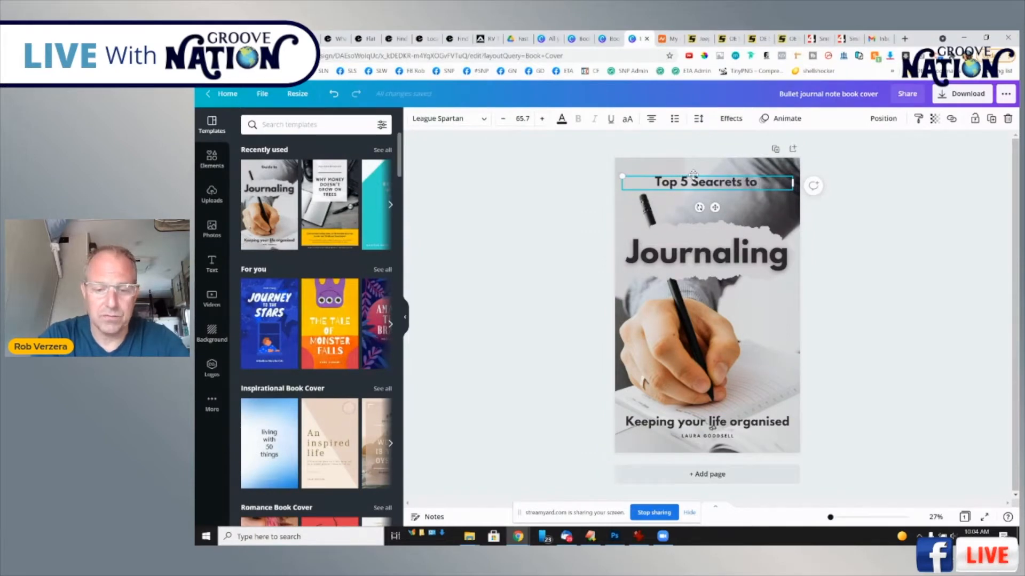
key(BackSpace)
key(BackSpace)
key(BackSpace)
key(BackSpace)
key(BackSpace)
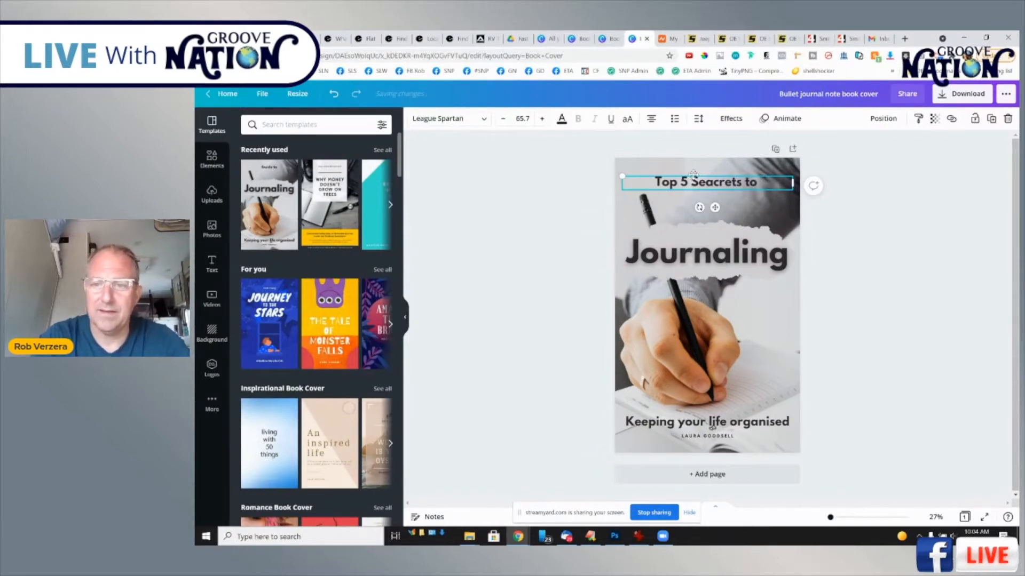
key(BackSpace)
key(BackSpace)
key(BackSpace)
key(BackSpace)
key(BackSpace)
key(BackSpace)
key(BackSpace)
key(BackSpace)
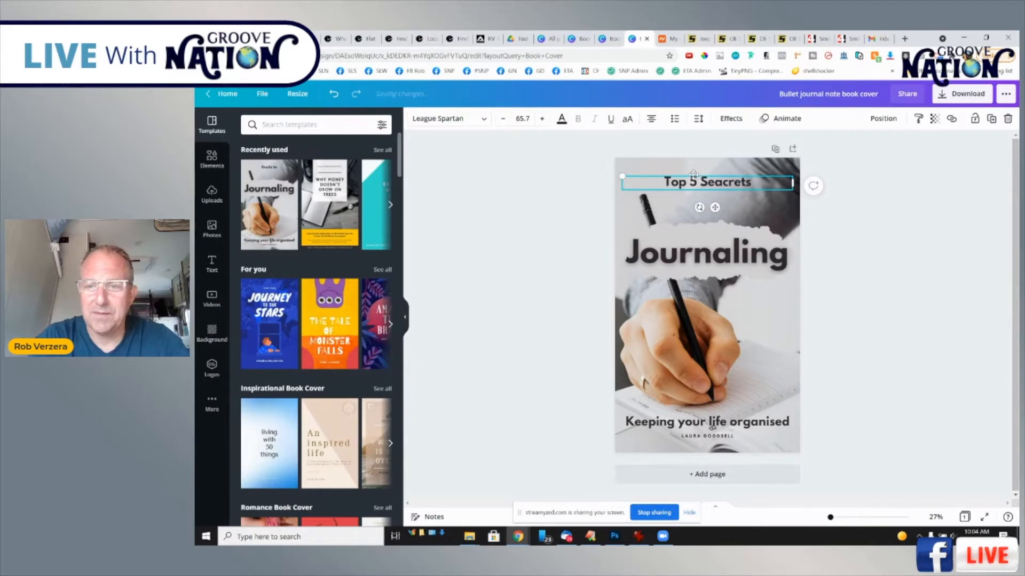
text(crets)
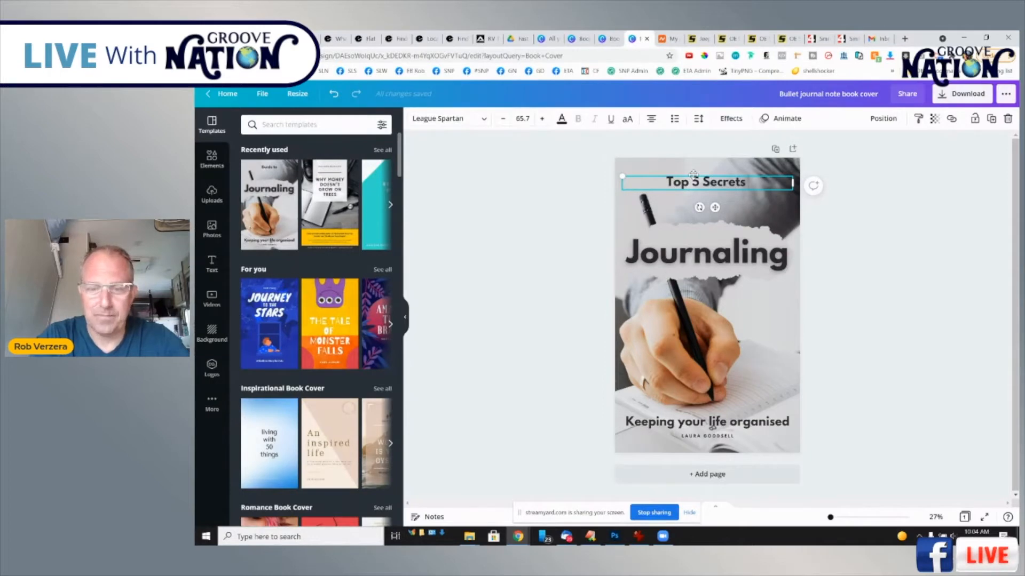
- Extend the heading with "why" and a second line "you should be", and change the large title to "Blogging"
text(why you)
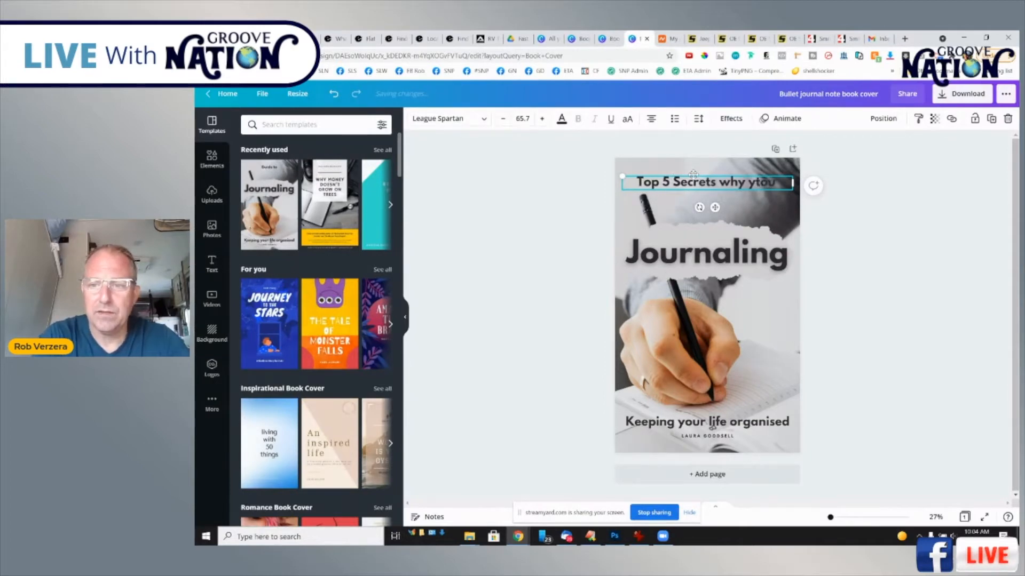
key(BackSpace)
key(BackSpace)
text(ou shou)
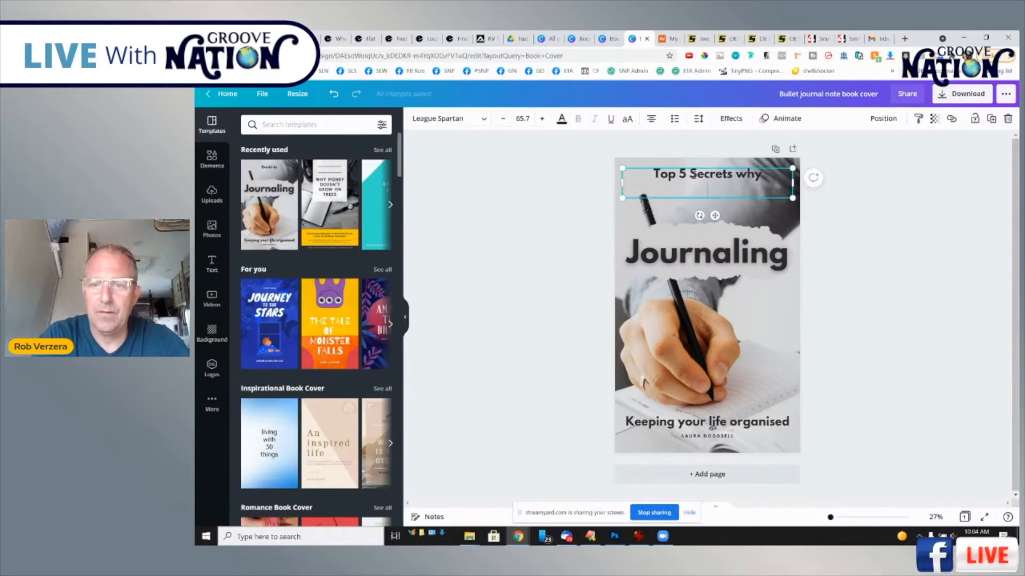
text(ld be)
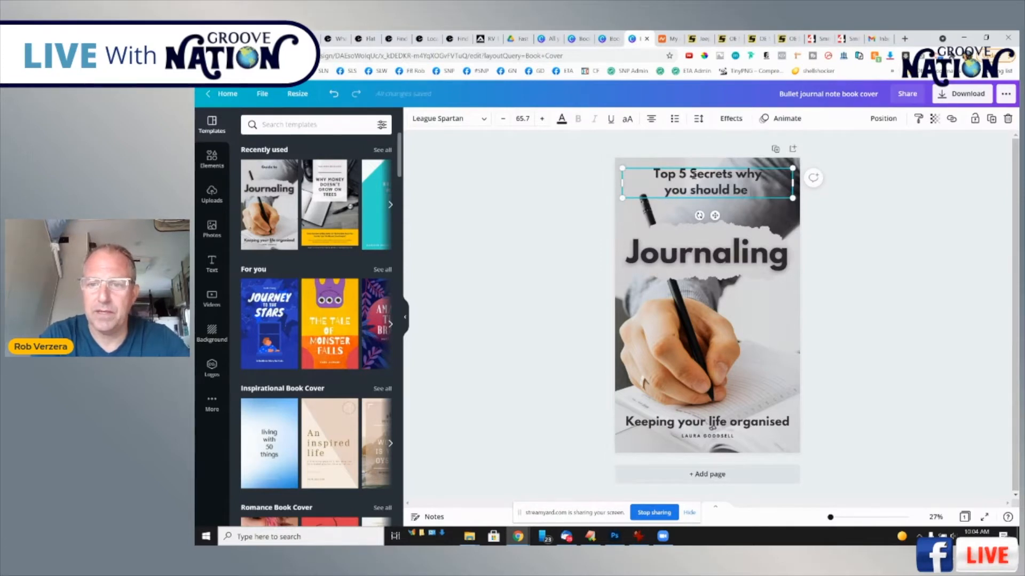
double_click(722, 253)
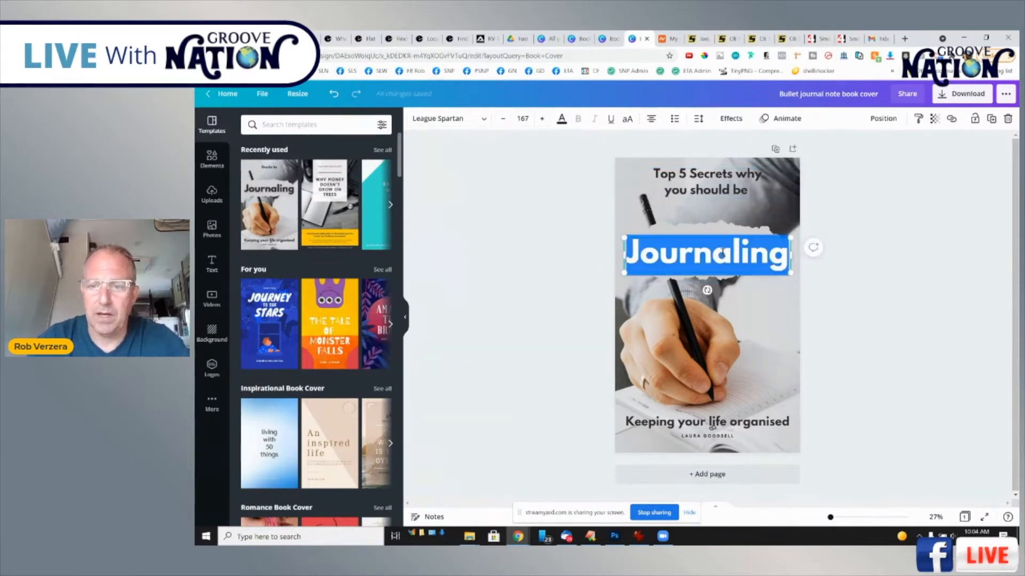
text(Blogging)
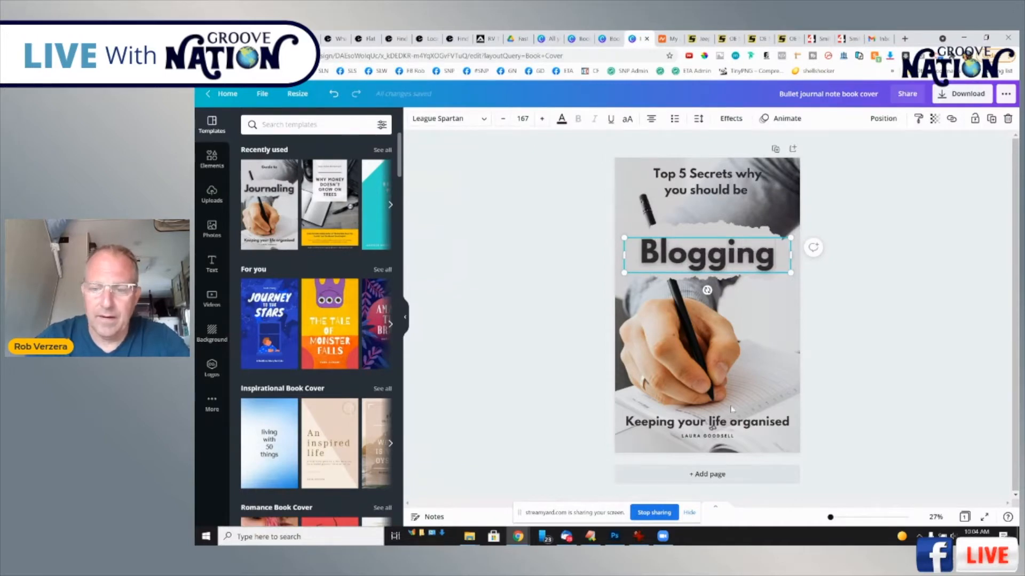
- Change the tagline to "Document your story" and replace the author line below it with the author's own name
double_click(685, 423)
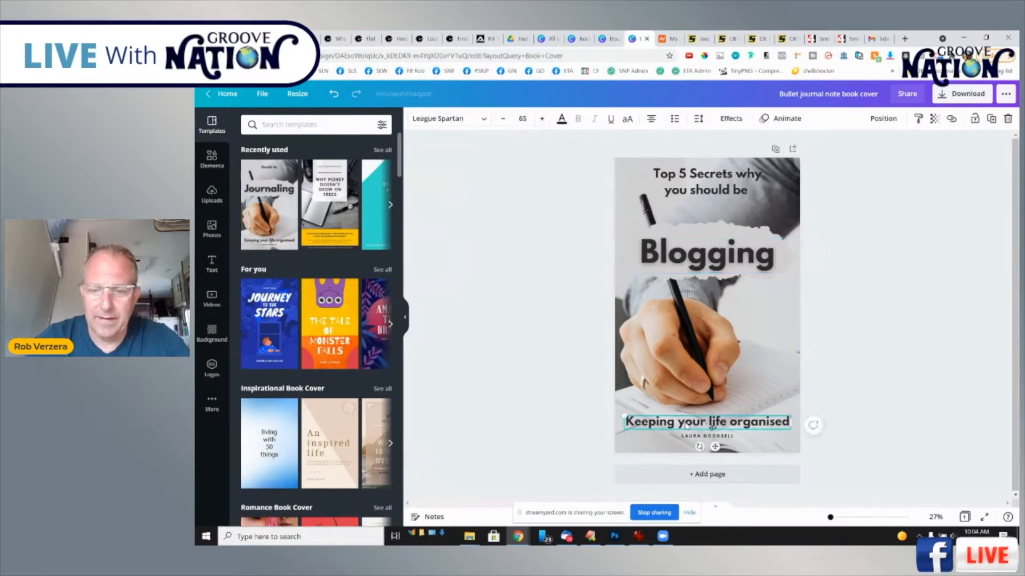
text(P)
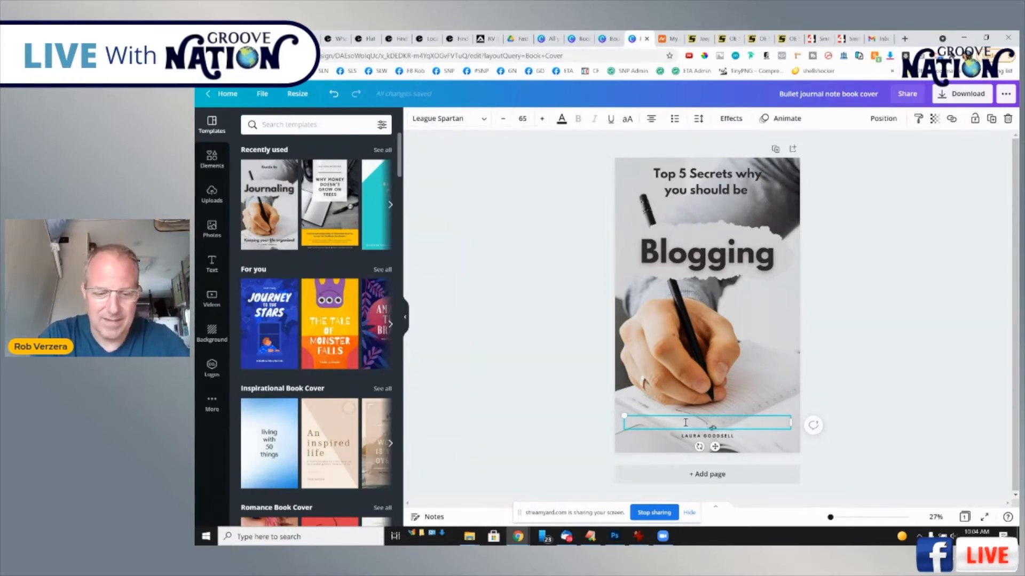
text(Document you)
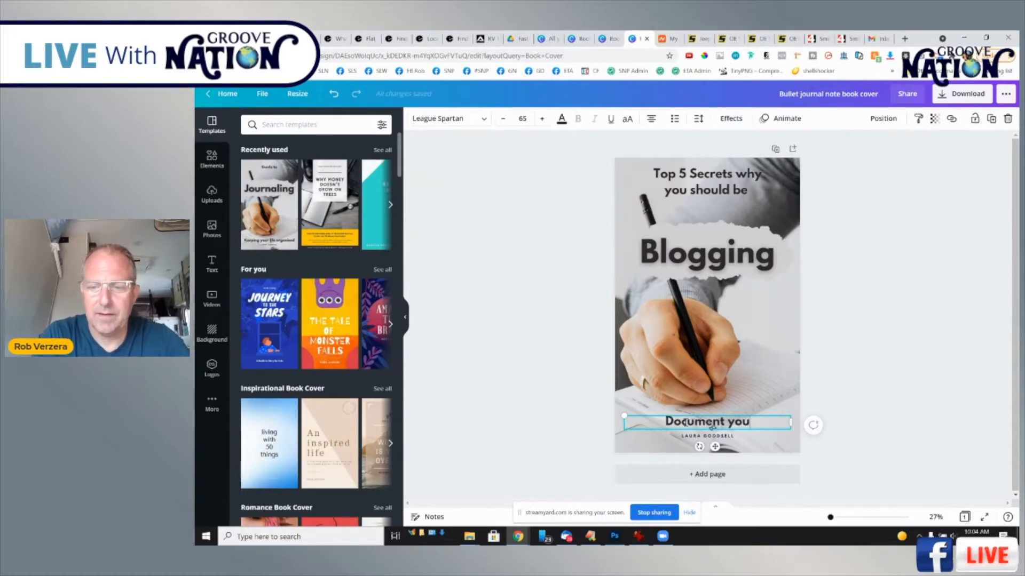
text(r story)
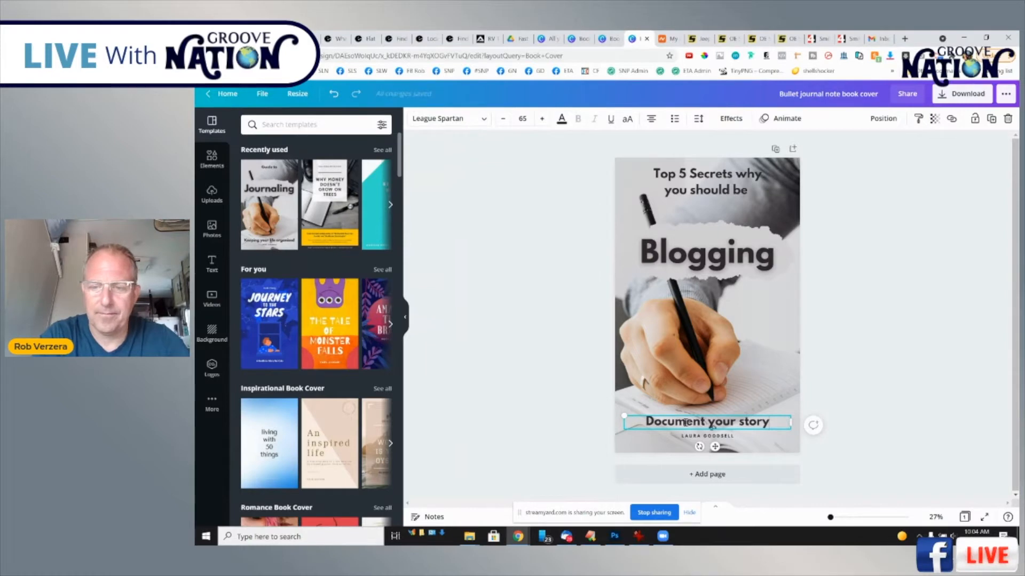
double_click(687, 436)
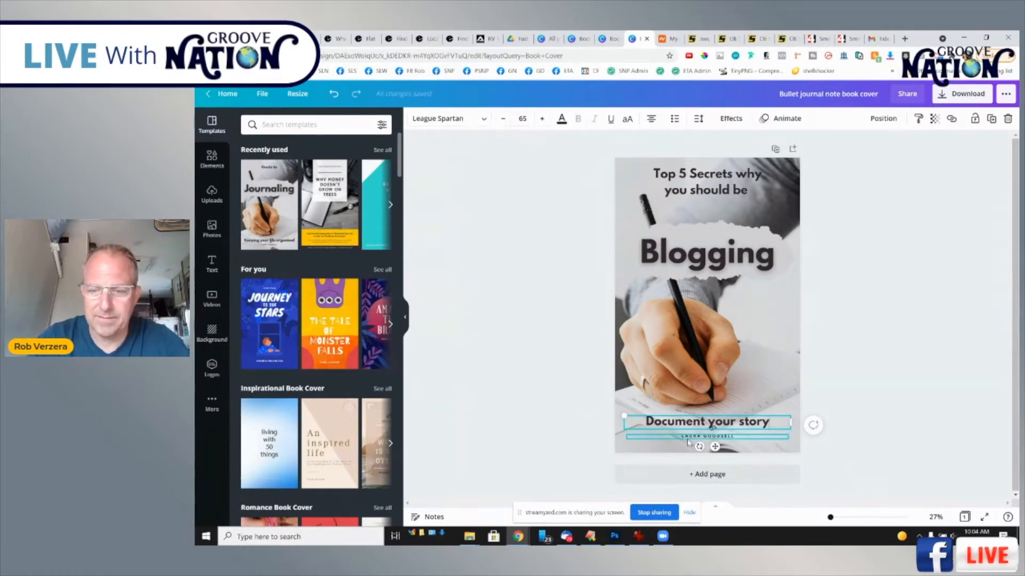
text(ROB VERZERA)
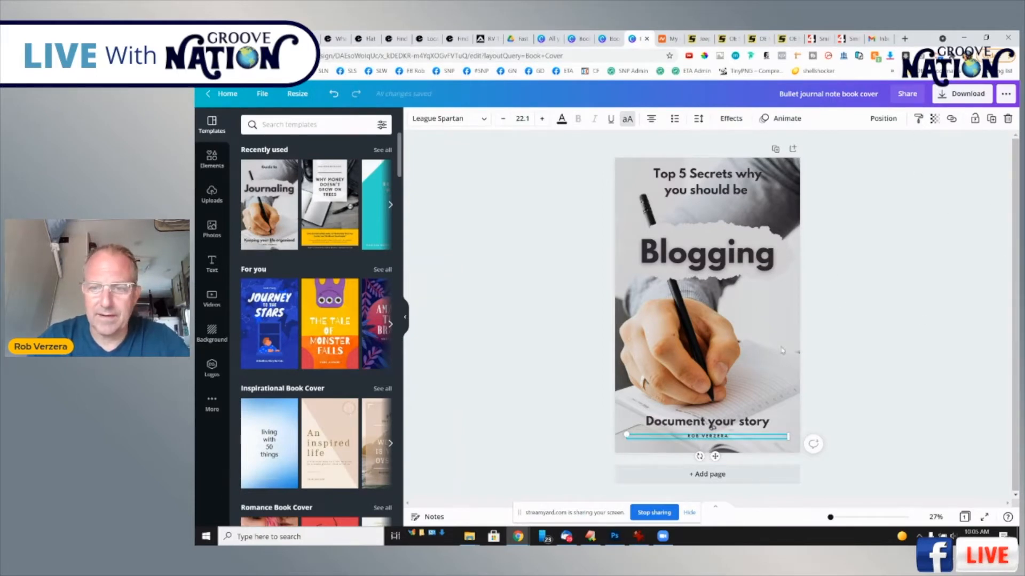
- Search the photos for "laptop" and replace the cover's background with the overhead photo of hands on a laptop
click(719, 355)
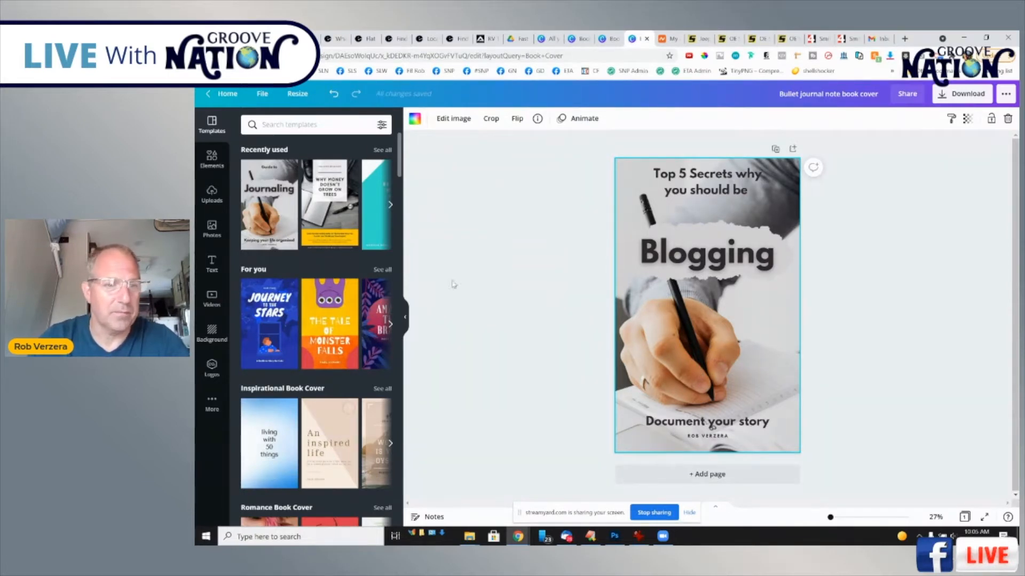
click(211, 229)
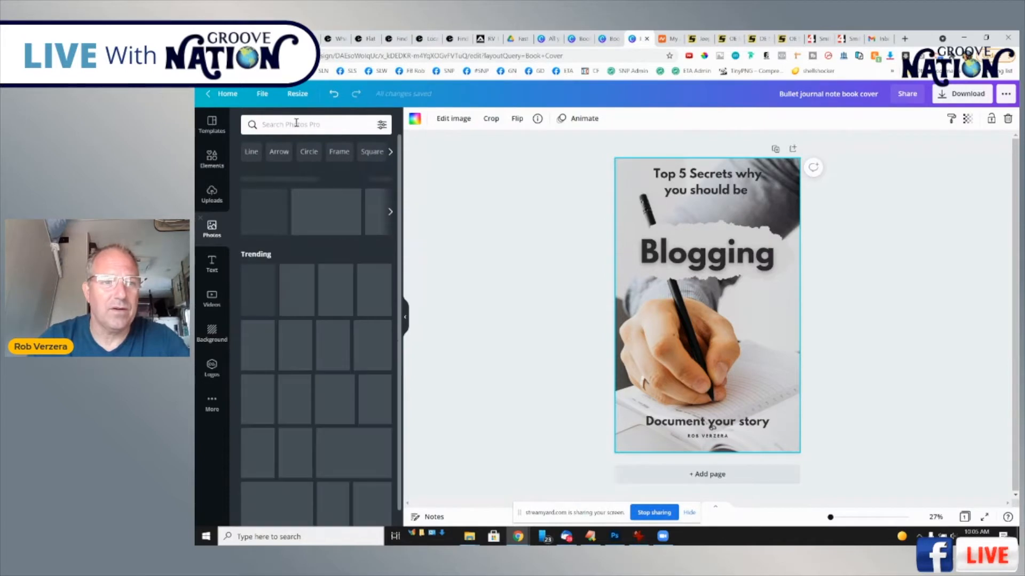
click(295, 124)
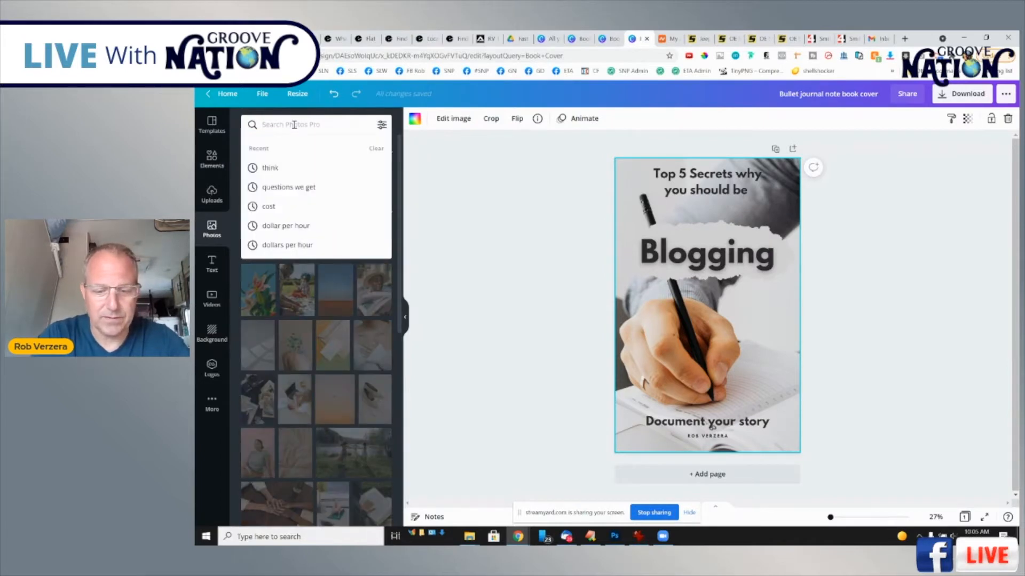
text(laptop)
key(Return)
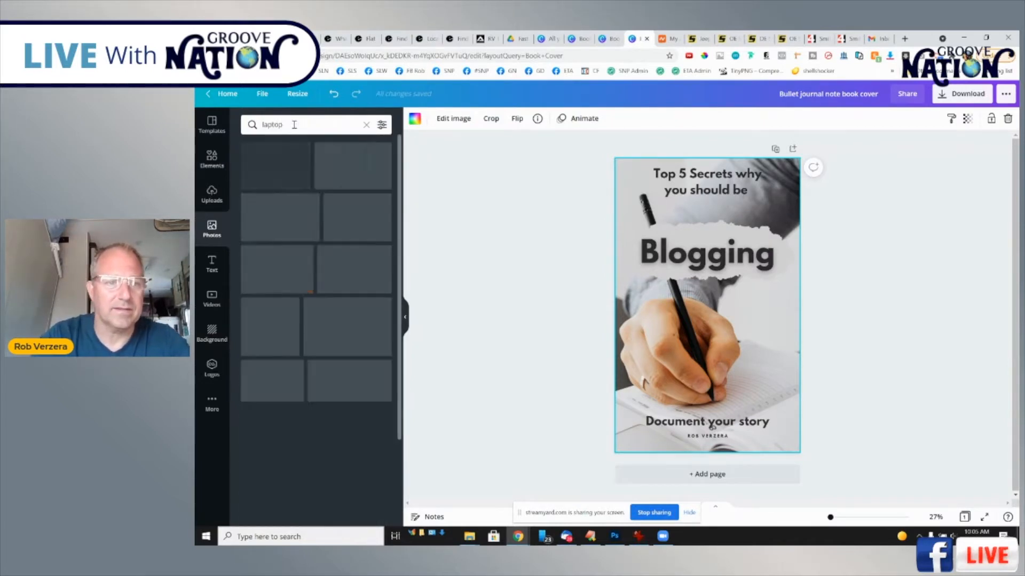
drag(276, 270, 689, 315)
click(902, 291)
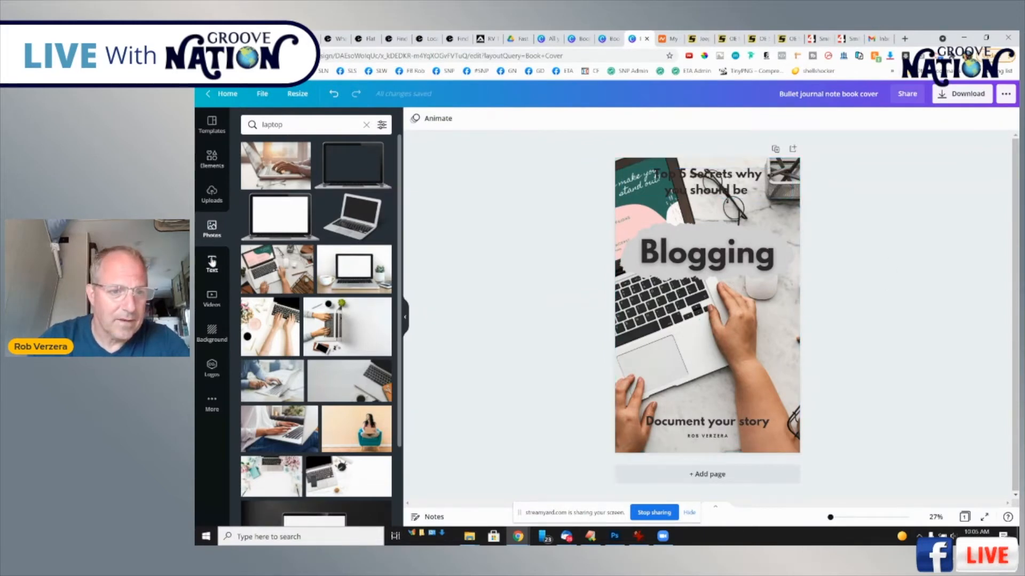
- Add a square shape to the cover and color it with the light gray document color
click(212, 159)
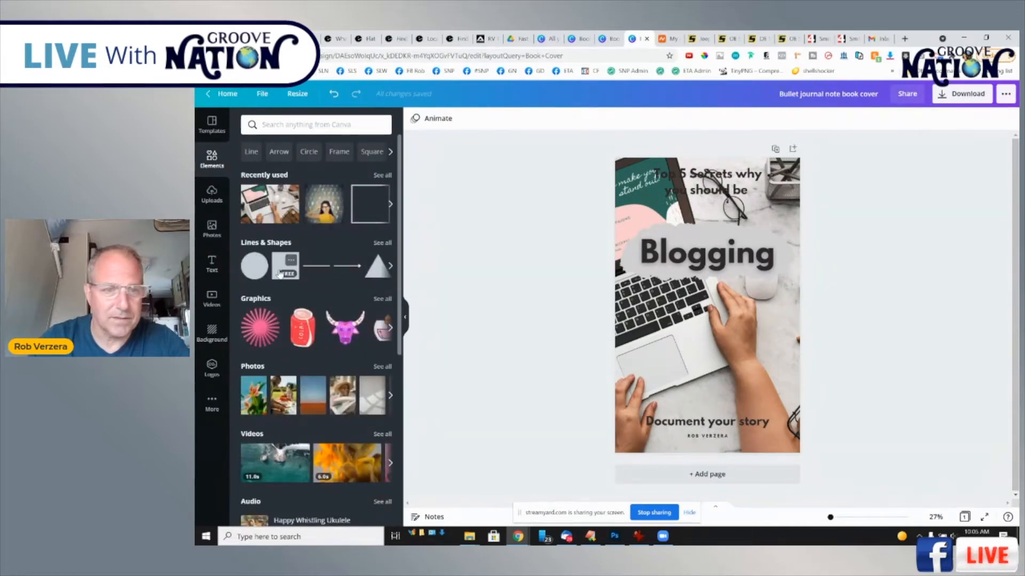
click(277, 273)
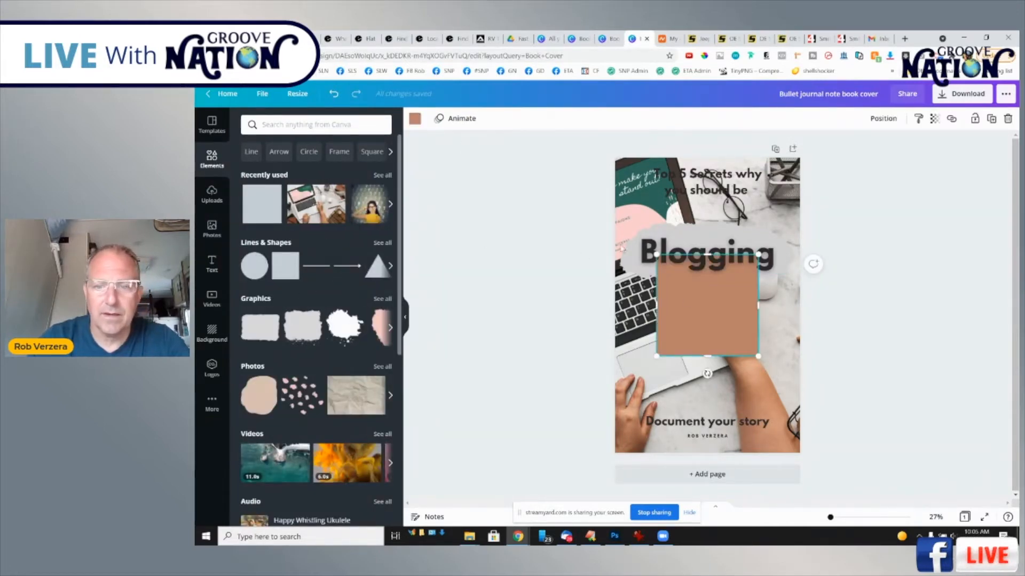
click(414, 119)
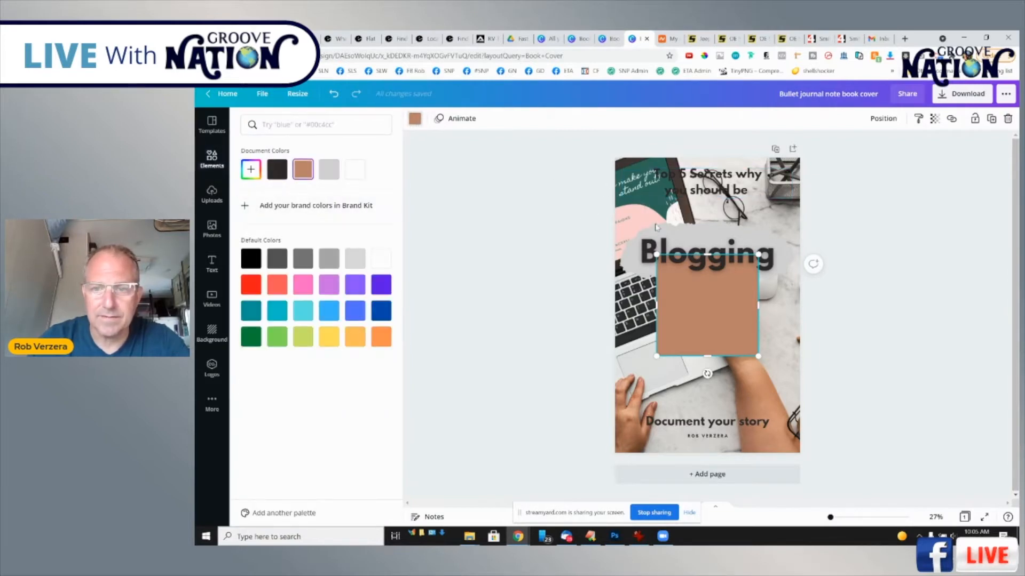
click(329, 169)
- Turn the gray square into a full-width band behind the heading along the cover's top edge and shift the heading slightly up
drag(713, 305, 910, 156)
drag(782, 205, 722, 173)
click(860, 251)
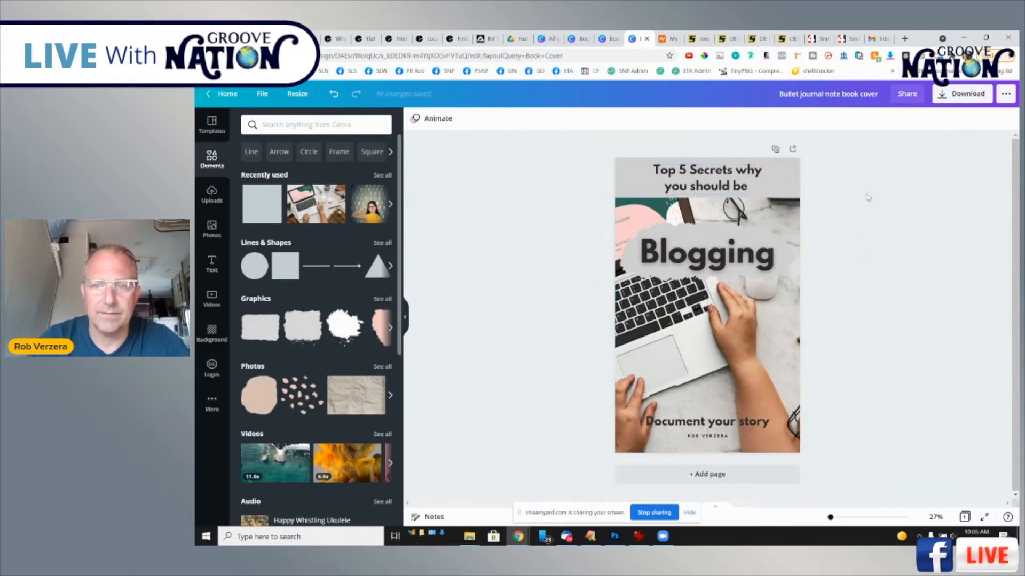
- Duplicate the gray band and resize the copy into a full-width strip behind the tagline and author line, reaching the cover's bottom edge
click(606, 184)
drag(618, 184, 591, 416)
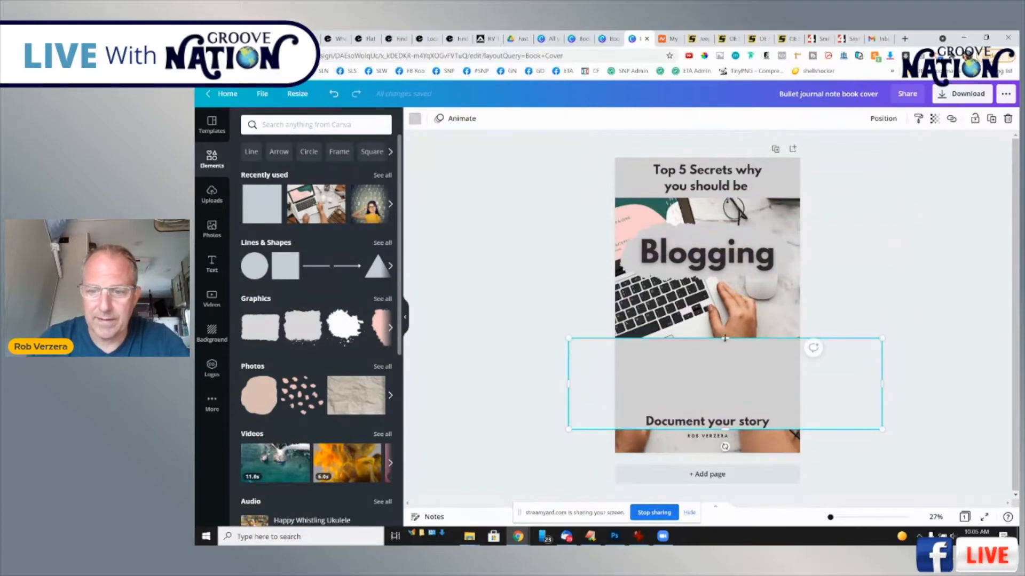
drag(725, 338, 749, 408)
drag(812, 418, 854, 424)
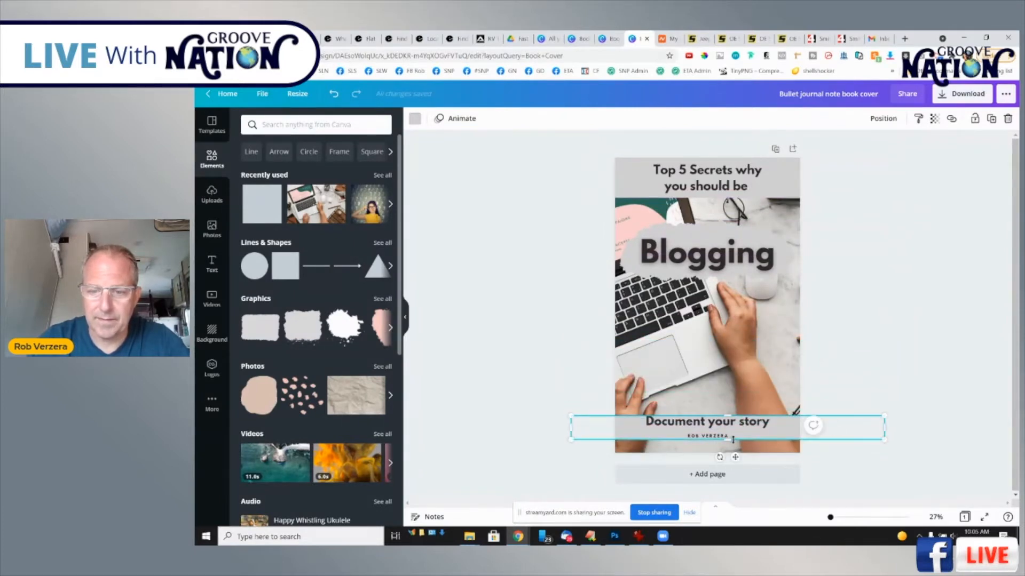
- Move the tagline and the author line down together so they sit centered in the lower gray band
click(714, 427)
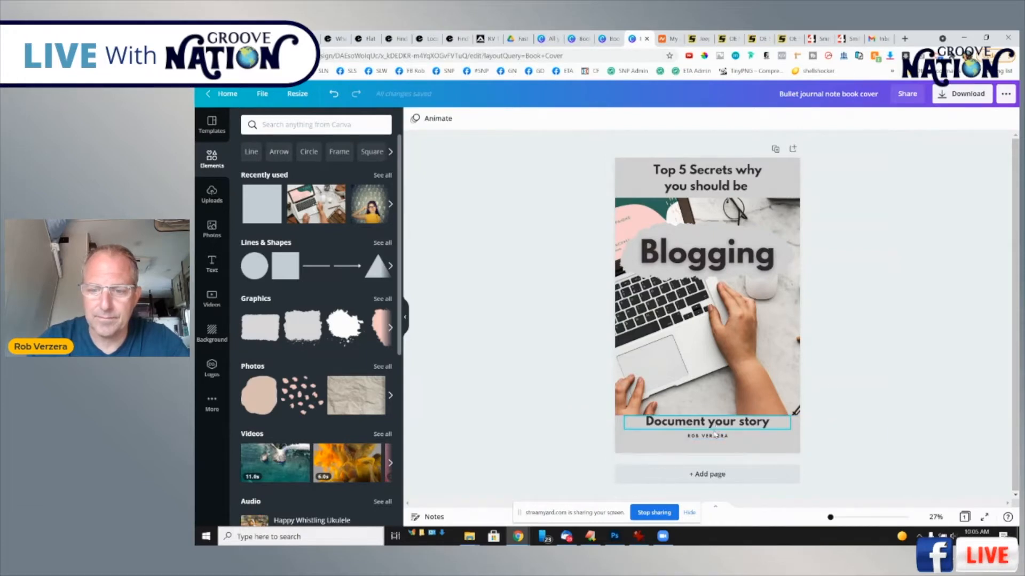
shift+click(716, 436)
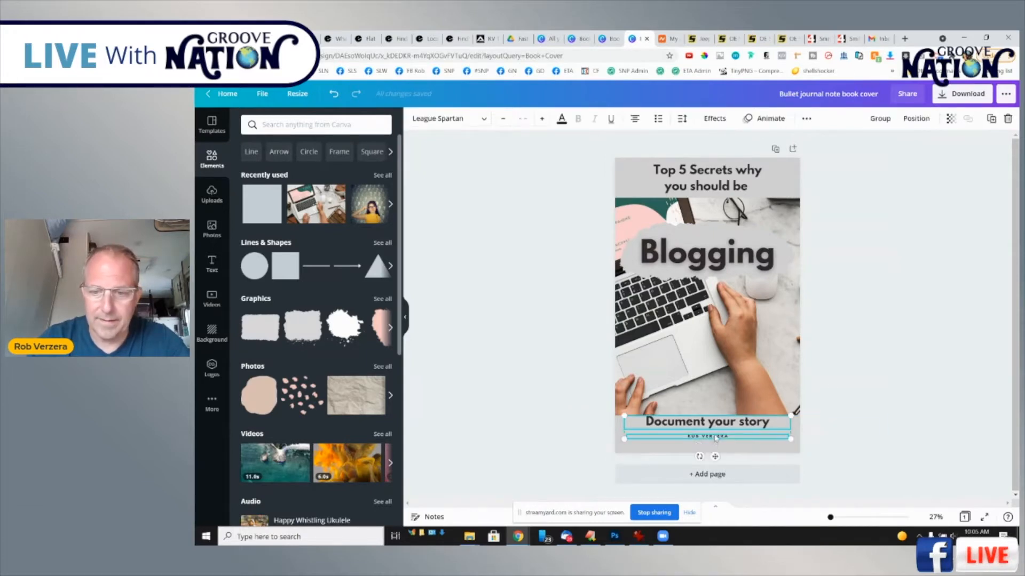
drag(716, 436, 714, 442)
click(902, 331)
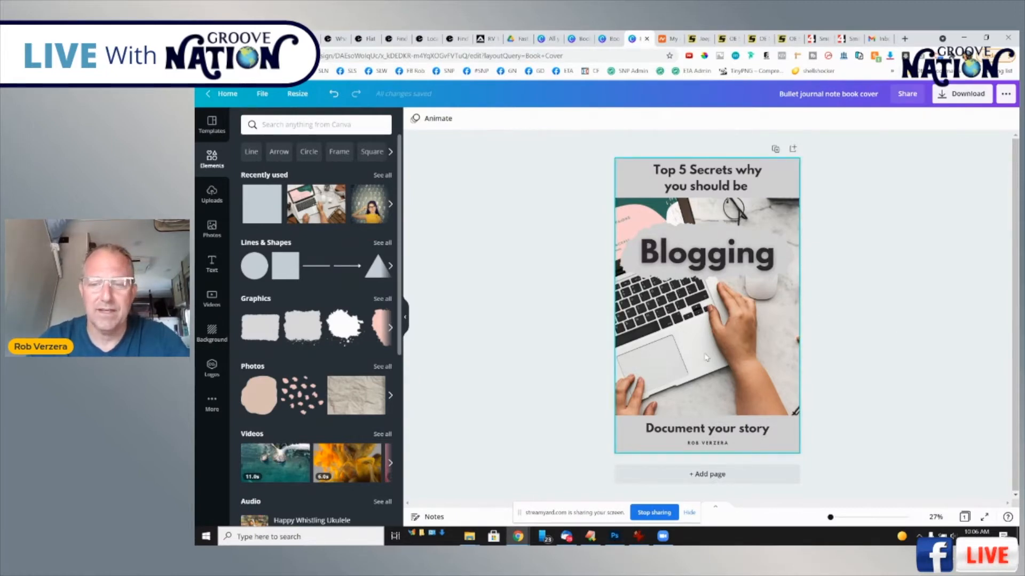
click(666, 282)
click(667, 287)
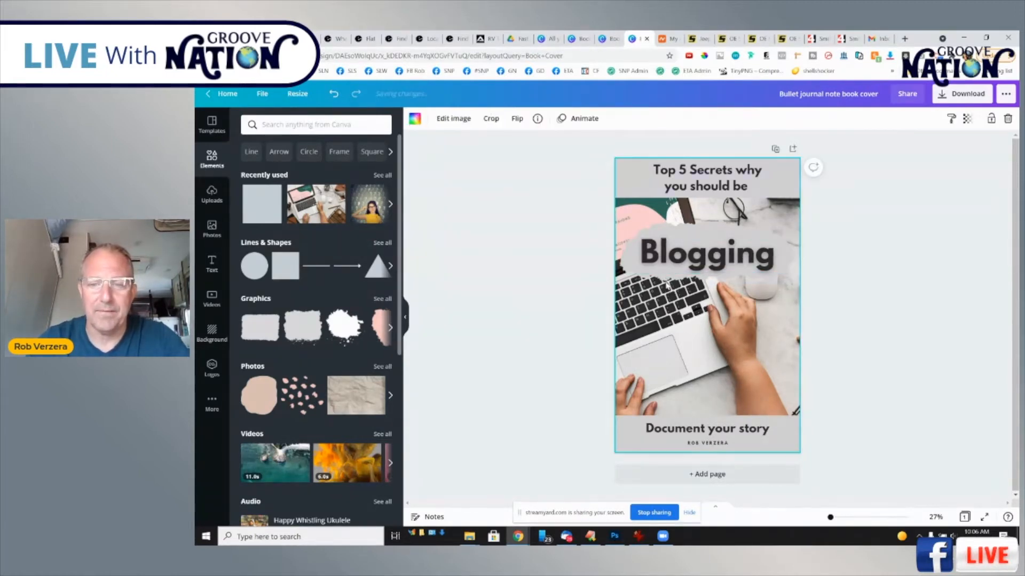
click(667, 284)
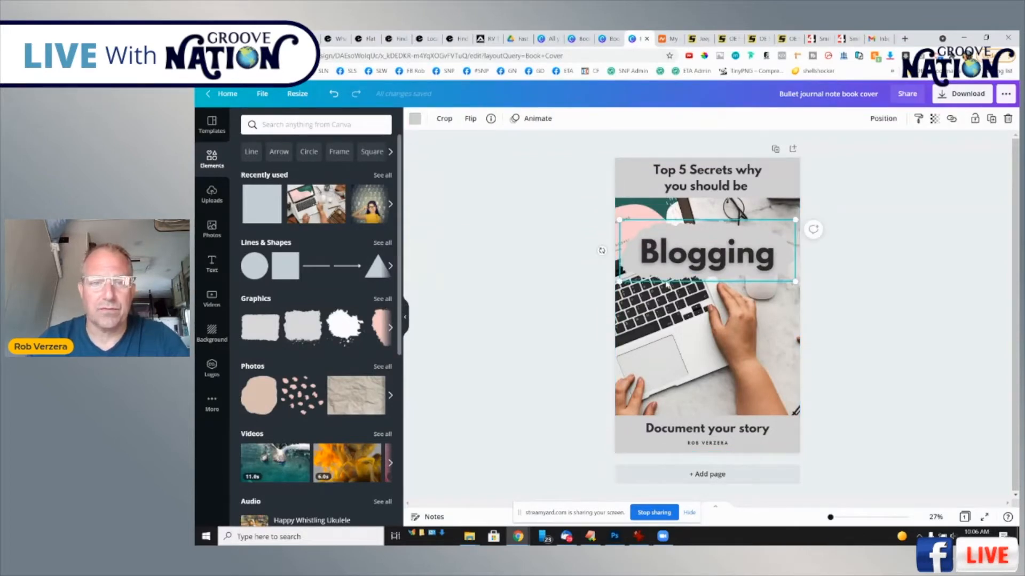
click(714, 351)
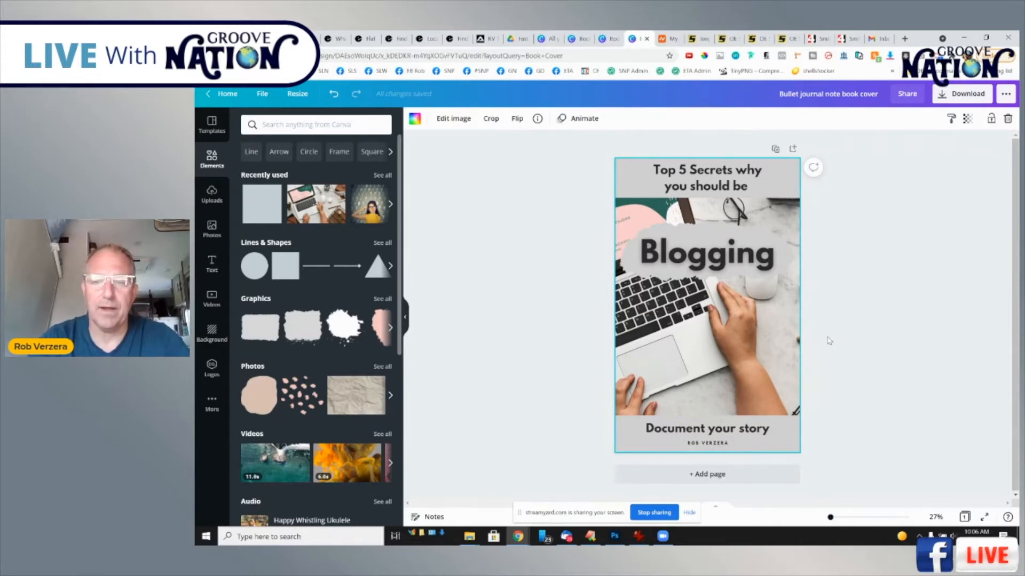
- Download the cover as a JPG and save it in the Downloads folder as "Bullet journal note book cover.jpg"
click(950, 94)
click(890, 169)
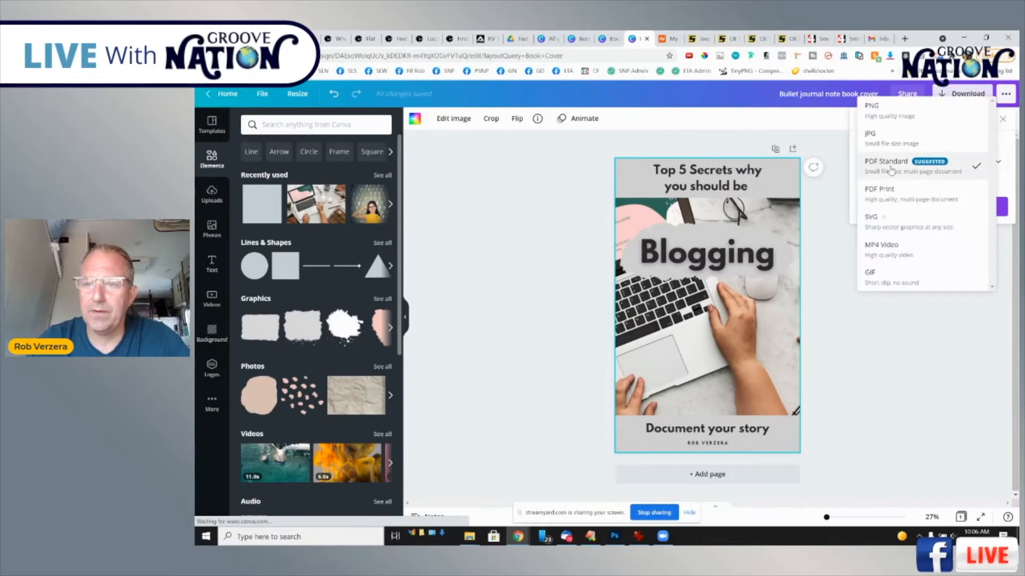
click(876, 140)
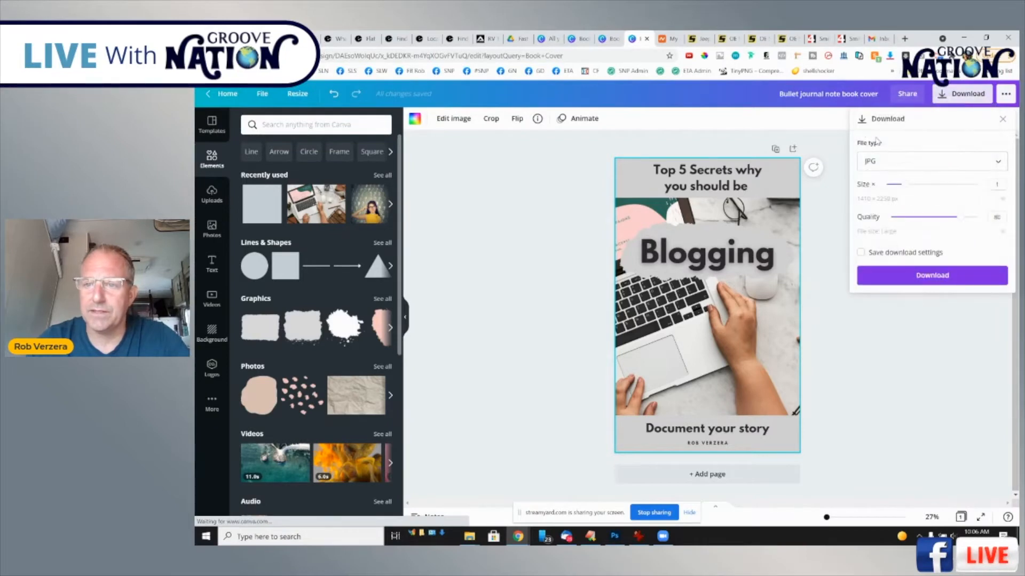
click(931, 274)
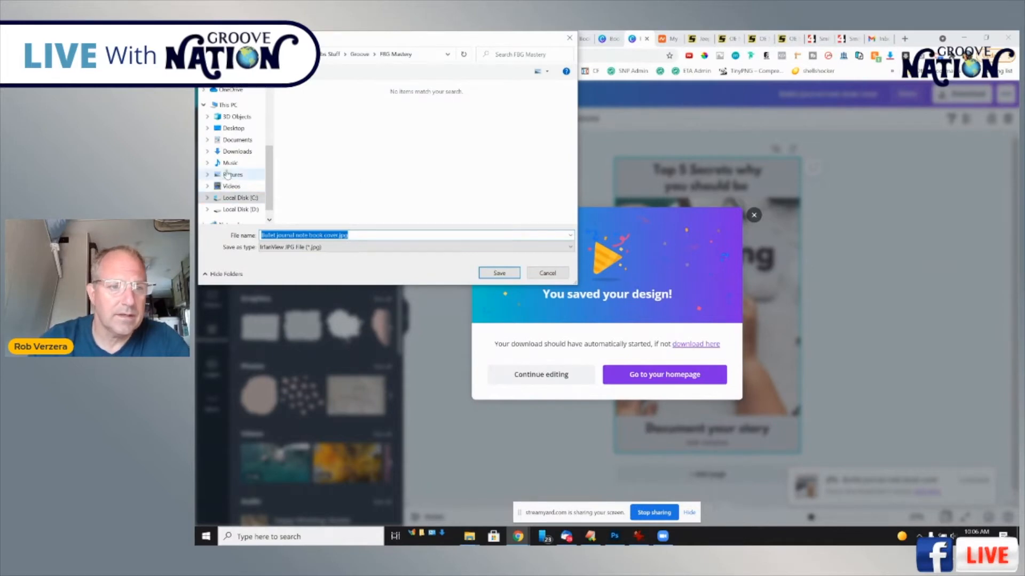
click(229, 152)
click(502, 273)
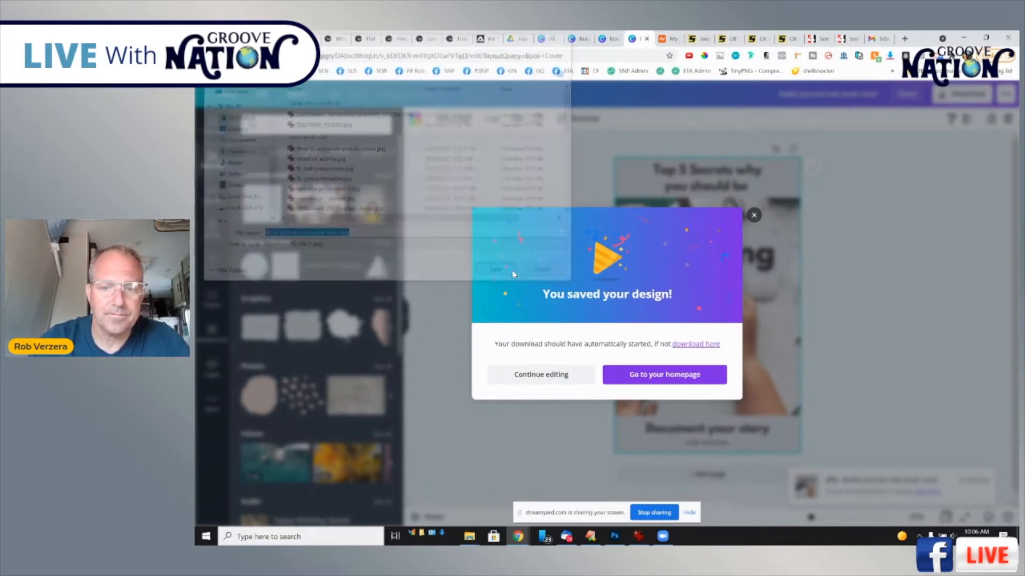
- Return to the homepage and create a new blank design with a custom size of 600 x 600 px
click(535, 362)
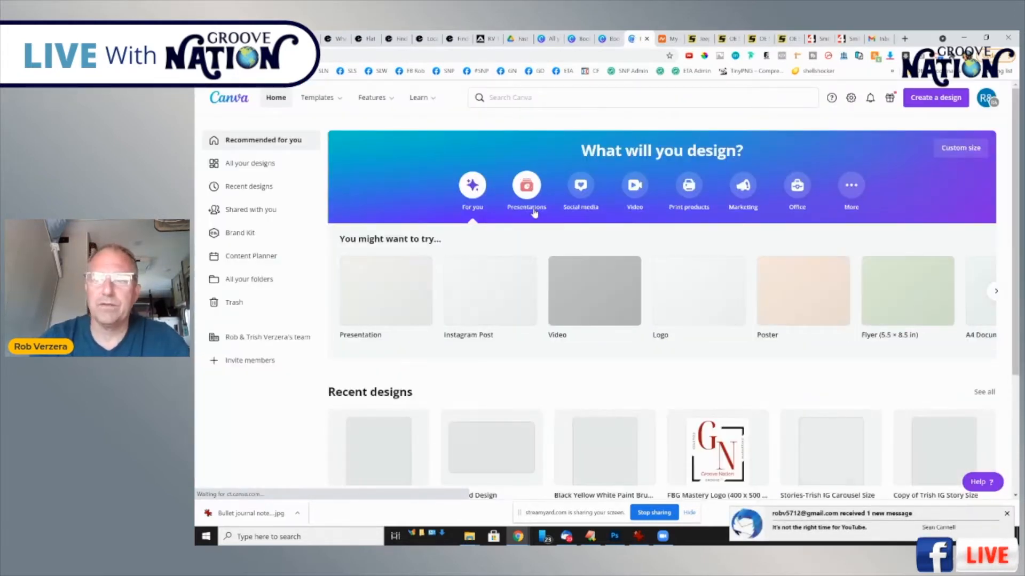
click(924, 104)
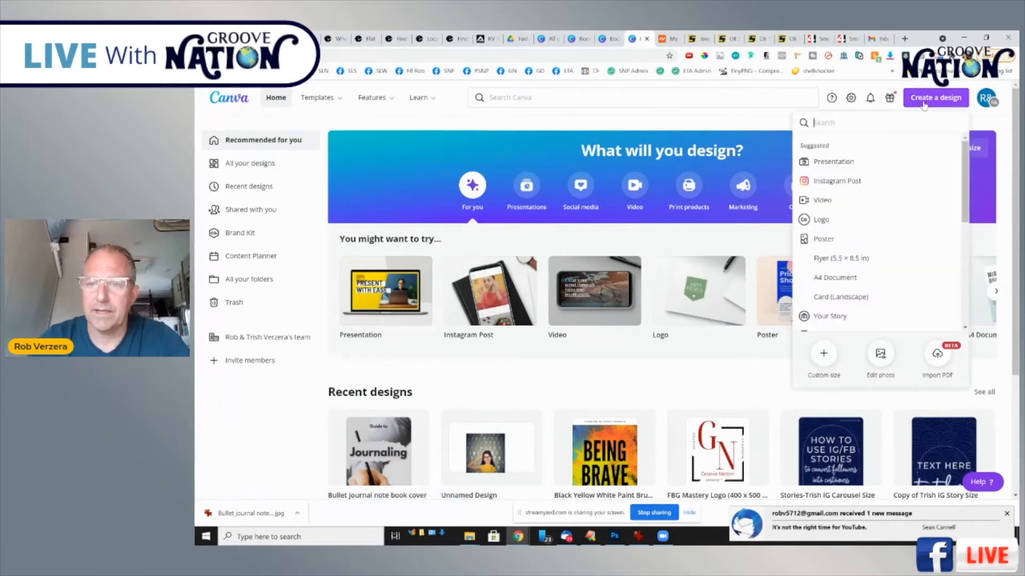
click(824, 358)
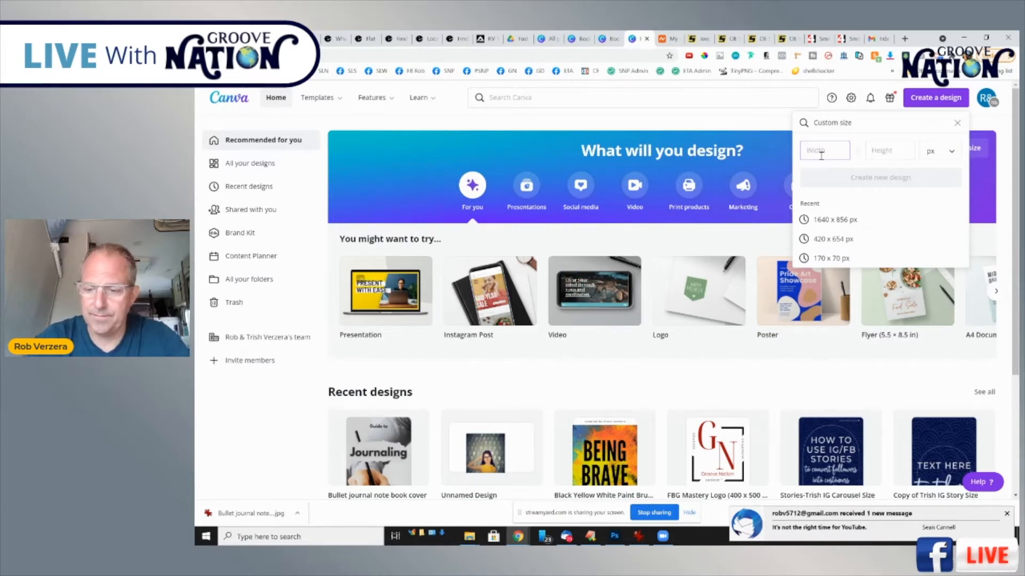
text(600)
key(Tab)
text(600)
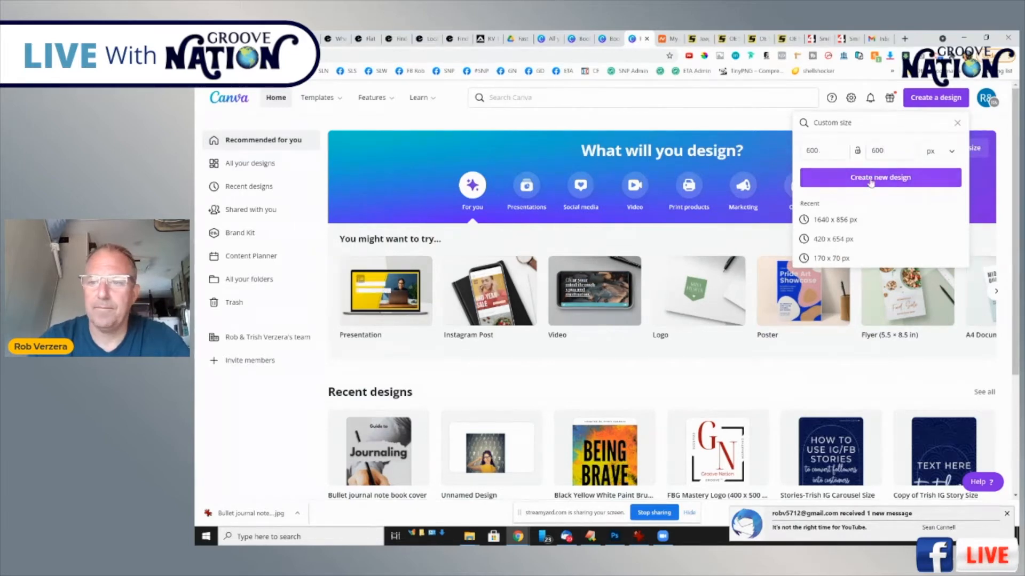
click(883, 179)
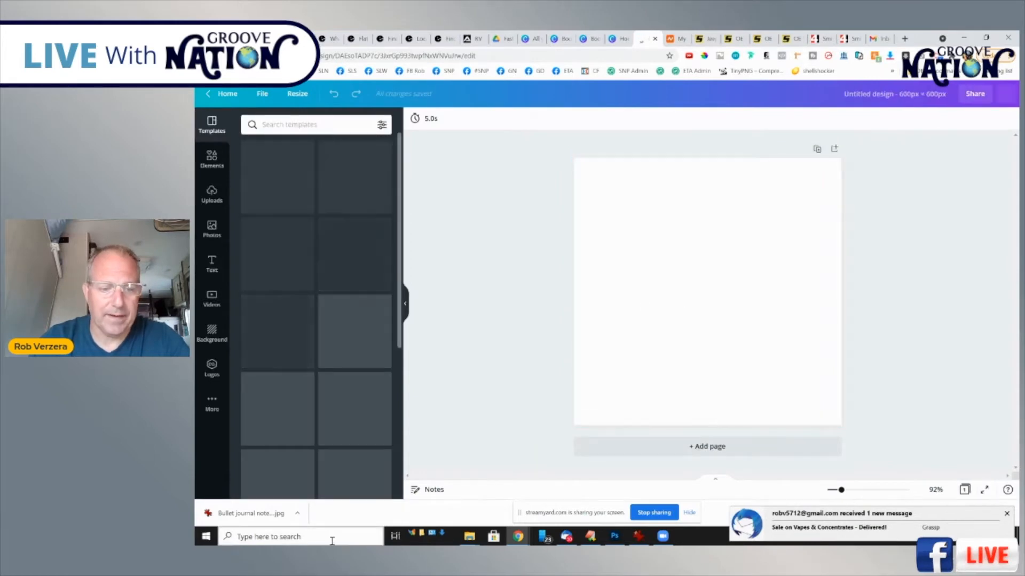
- Show the downloaded cover JPG in its folder and bring the file onto the blank page
click(297, 514)
click(322, 481)
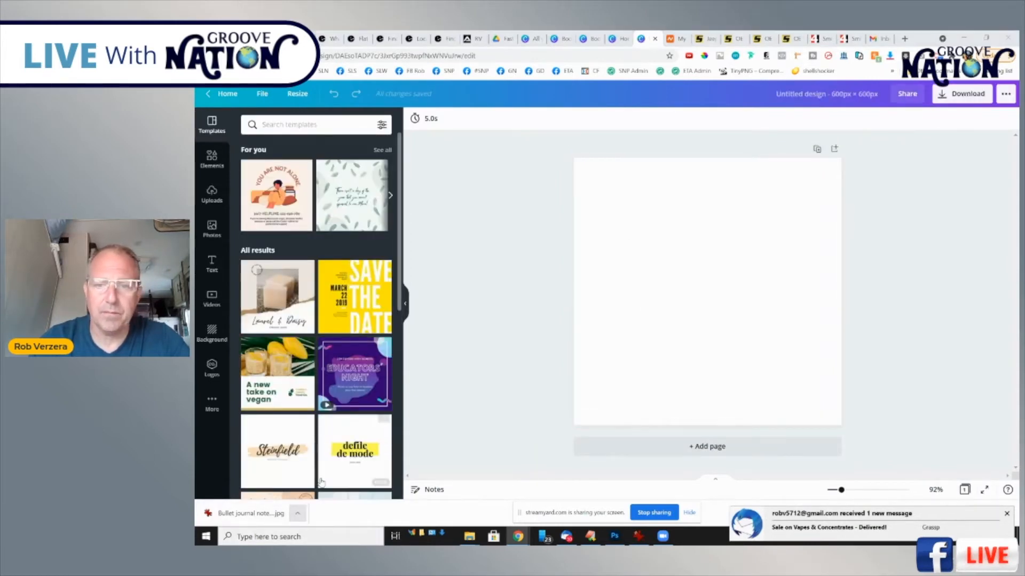
drag(818, 92, 1008, 150)
drag(906, 219, 670, 259)
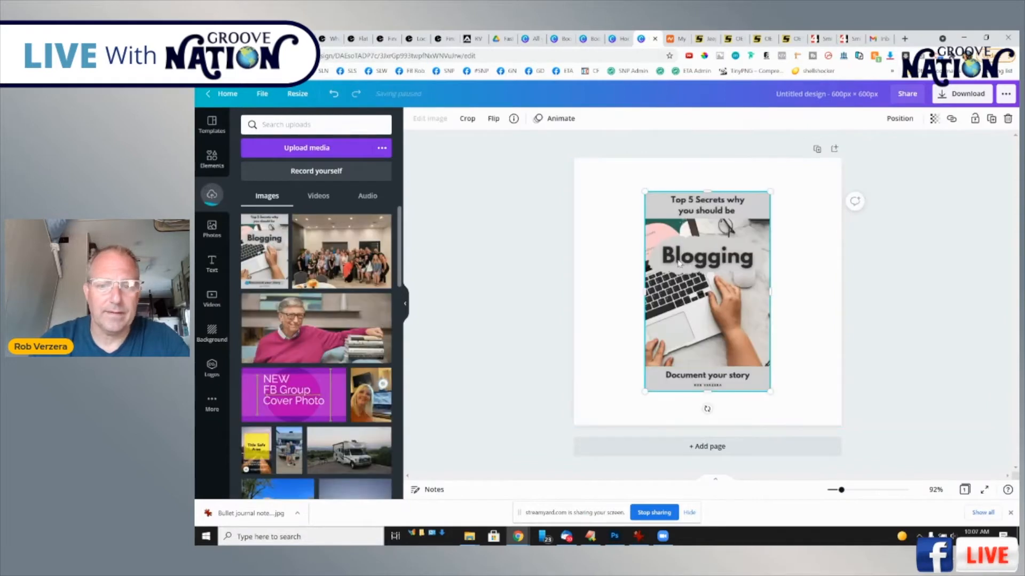
- Align the cover image to the page's center and middle
drag(701, 295, 680, 282)
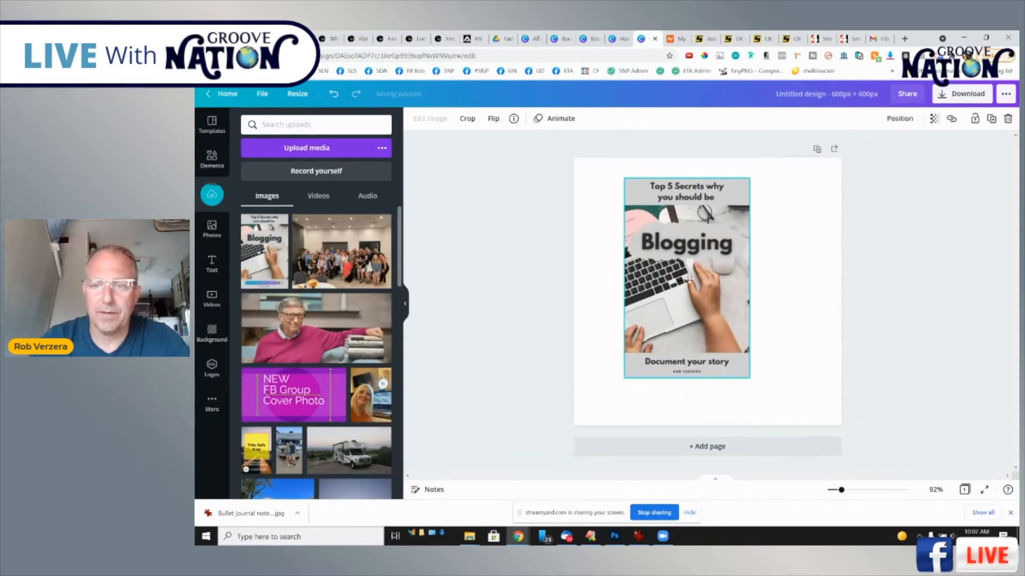
click(899, 119)
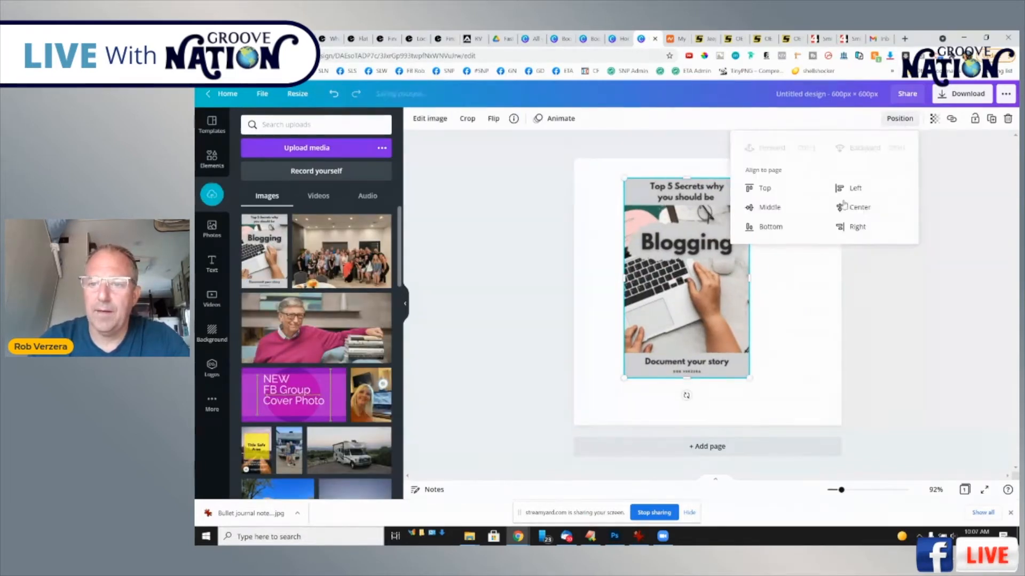
click(856, 207)
click(764, 207)
click(798, 245)
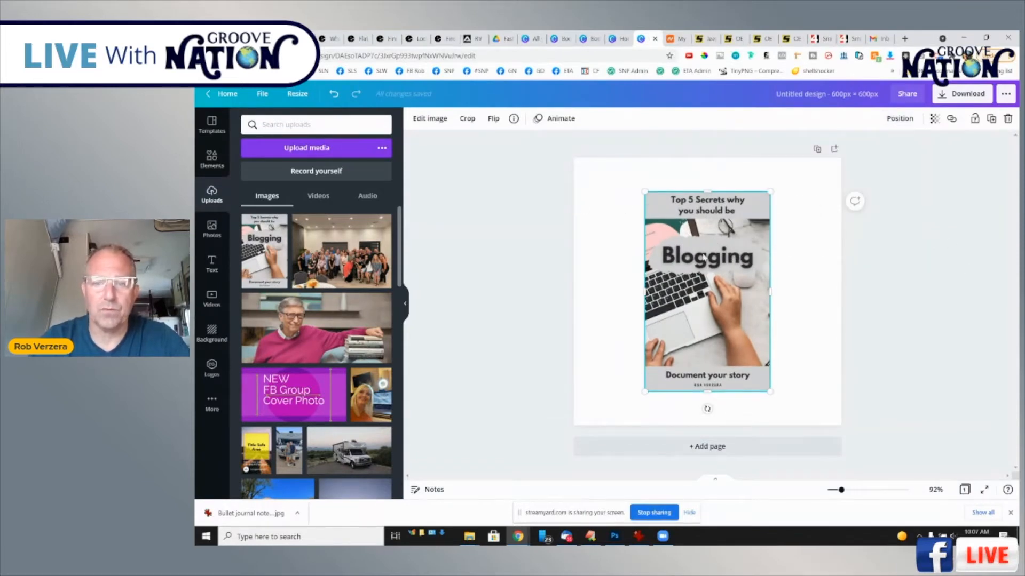
- Apply the Book 6 design from the Smartmockups Books category to the cover image
click(441, 121)
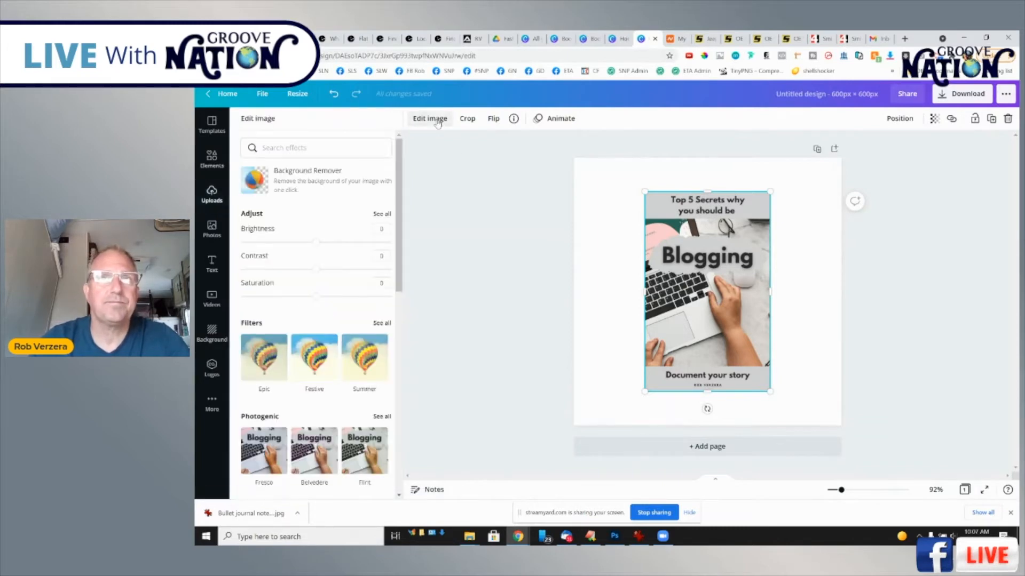
scroll(358, 287, down, 5)
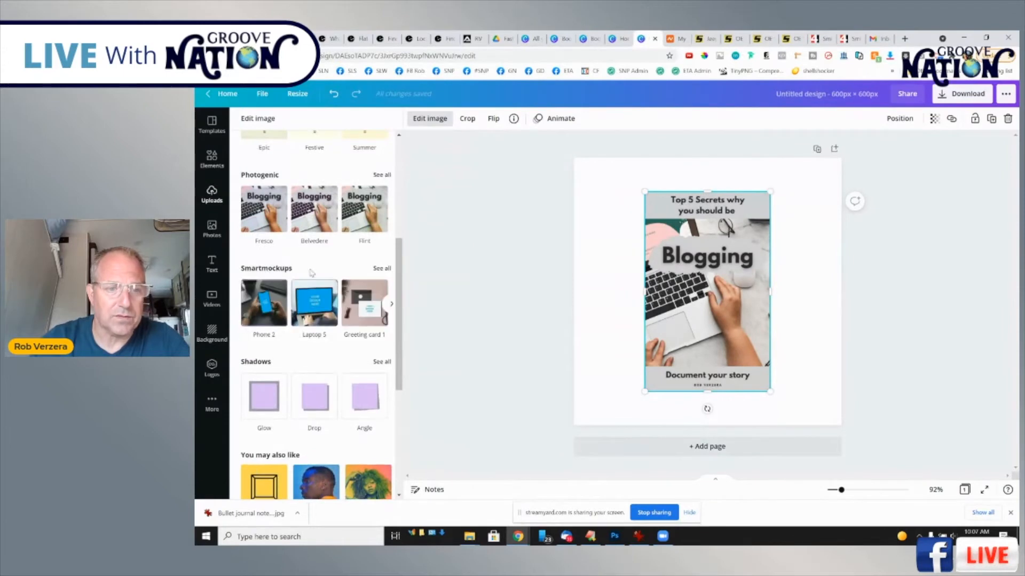
click(382, 268)
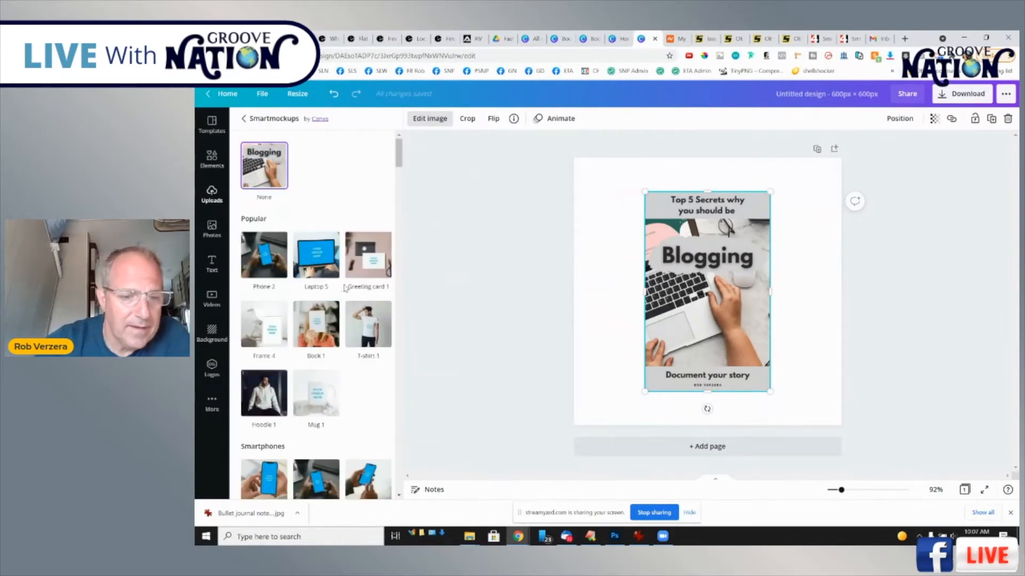
scroll(342, 291, down, 9)
scroll(348, 294, down, 7)
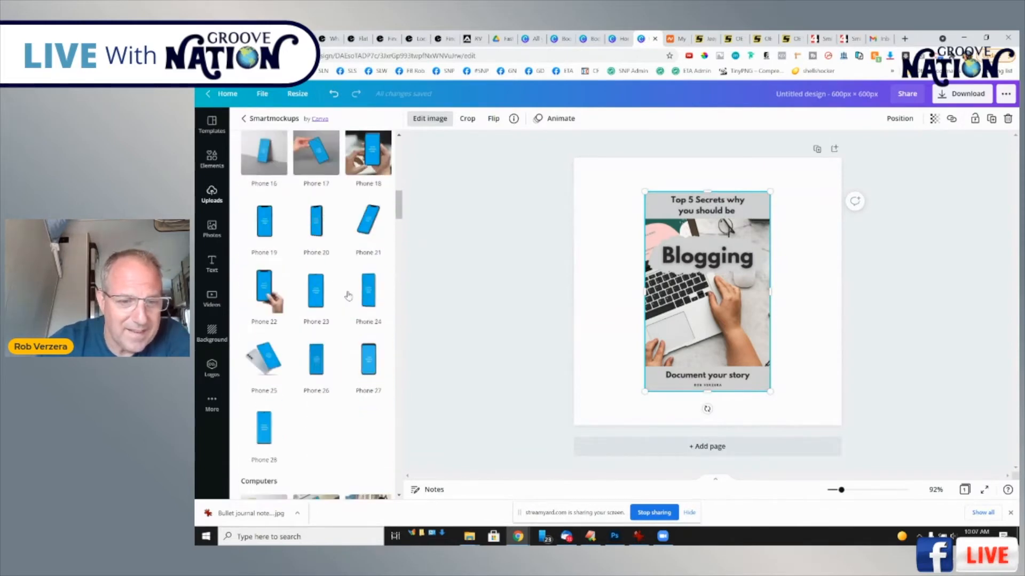
scroll(348, 294, down, 8)
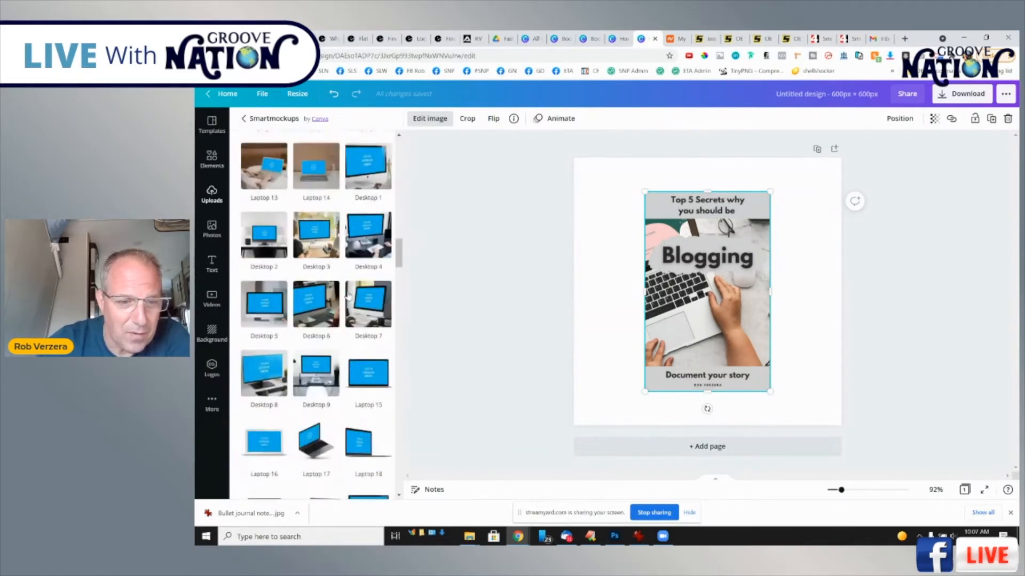
scroll(348, 294, down, 10)
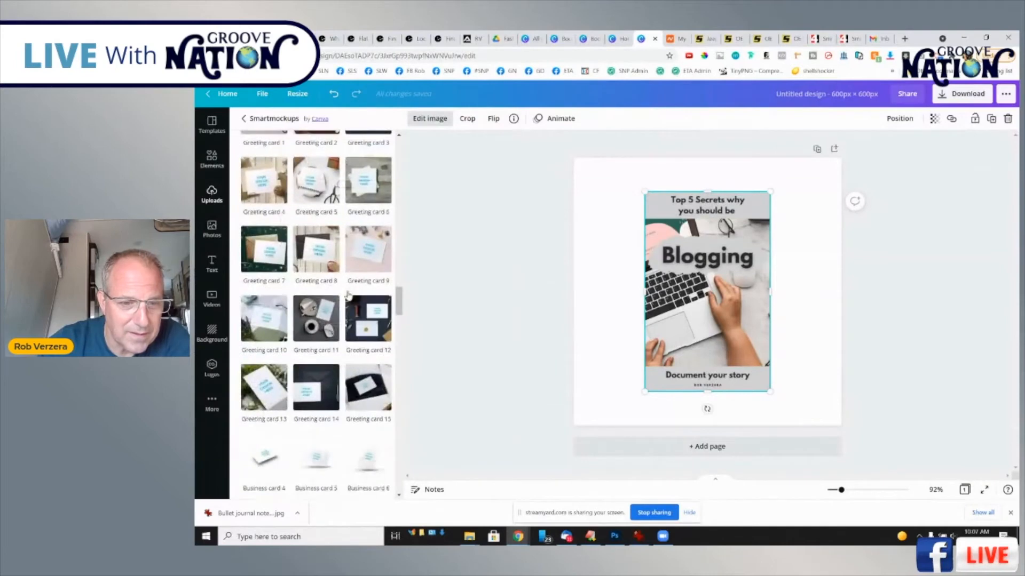
scroll(347, 295, down, 10)
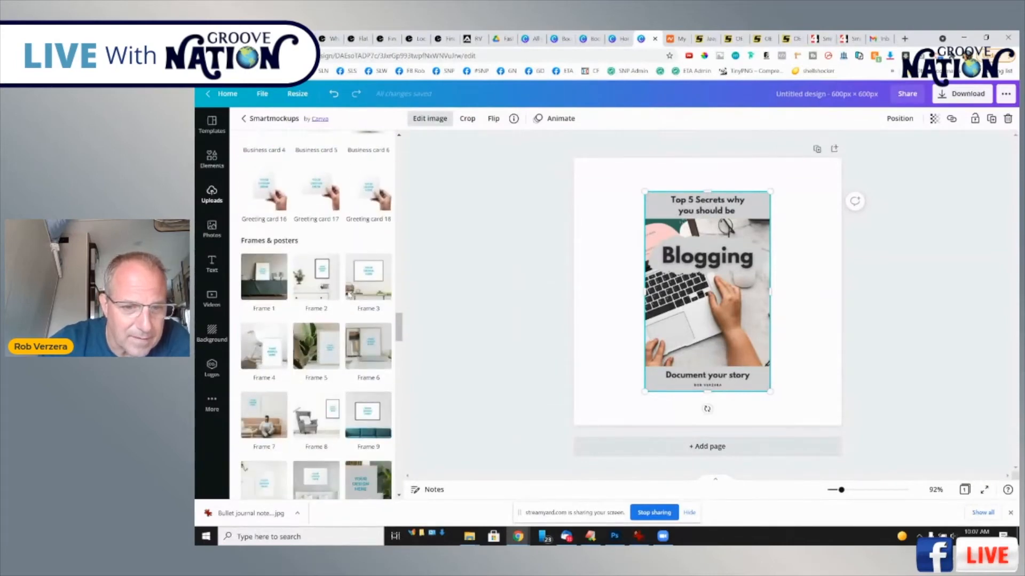
scroll(348, 295, down, 5)
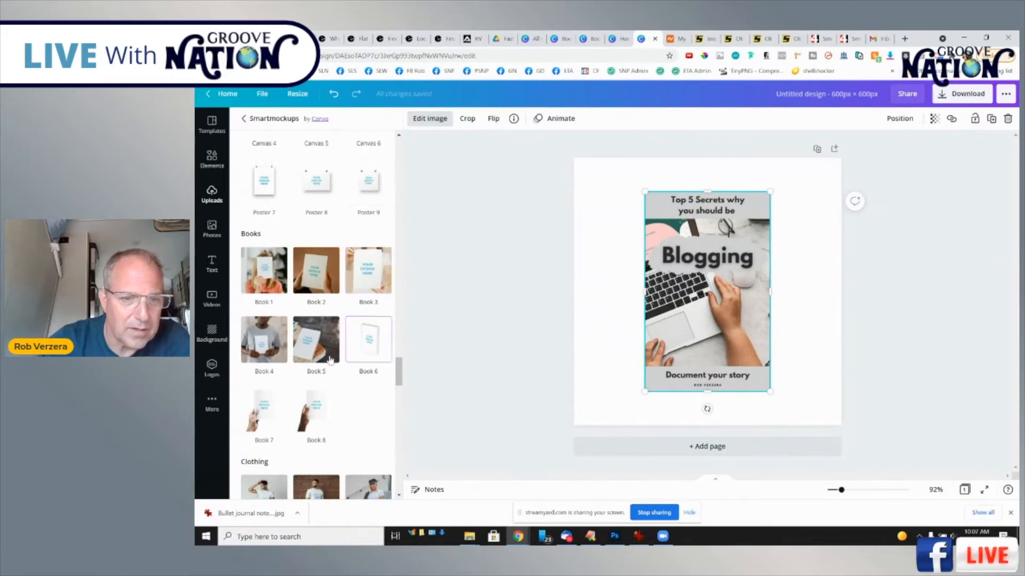
click(367, 347)
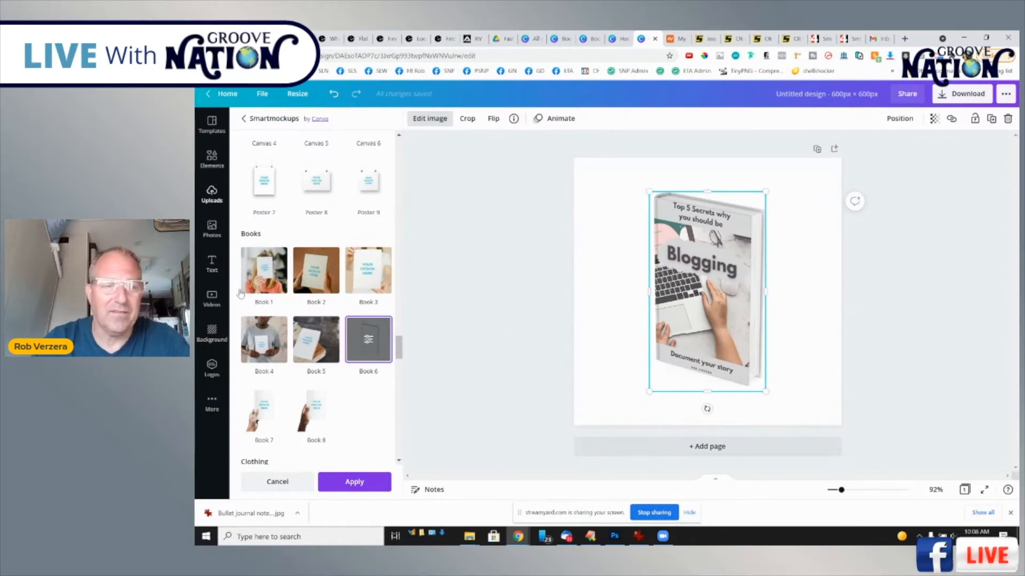
- Try the cover in the Book 1, Book 2, Book 3 and Book 8 mockups, and return to Book 6
click(265, 277)
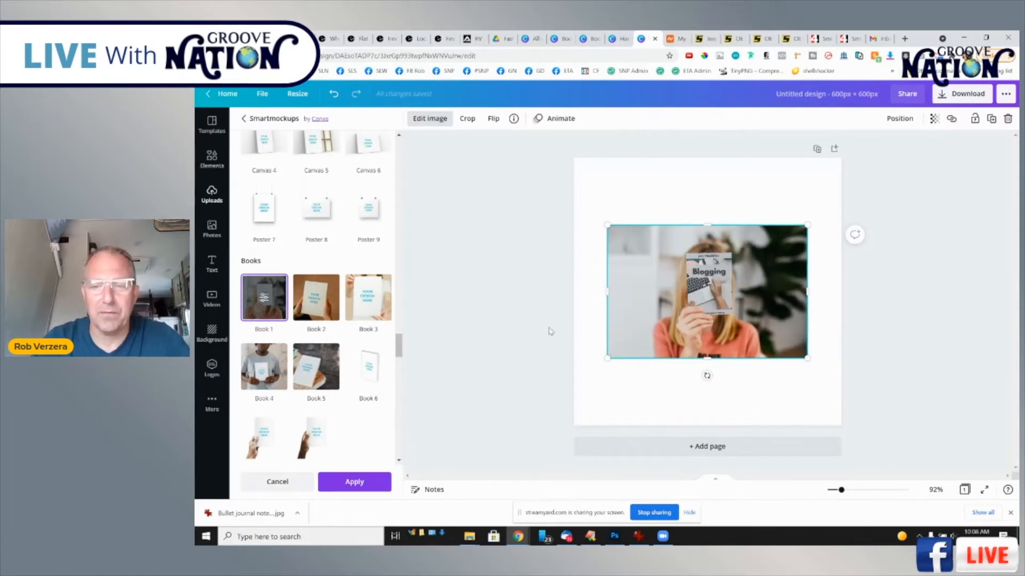
click(316, 297)
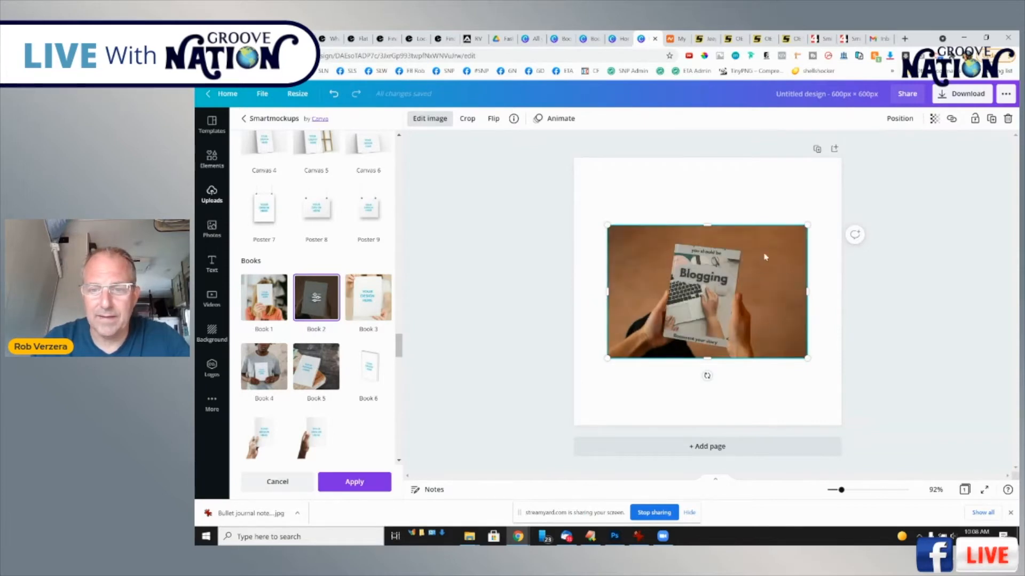
click(364, 300)
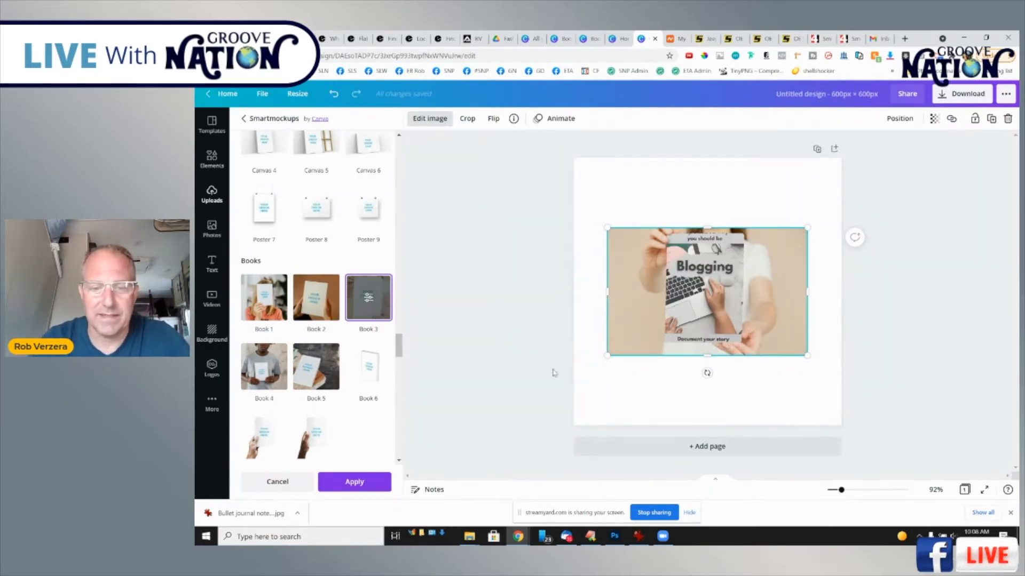
click(307, 442)
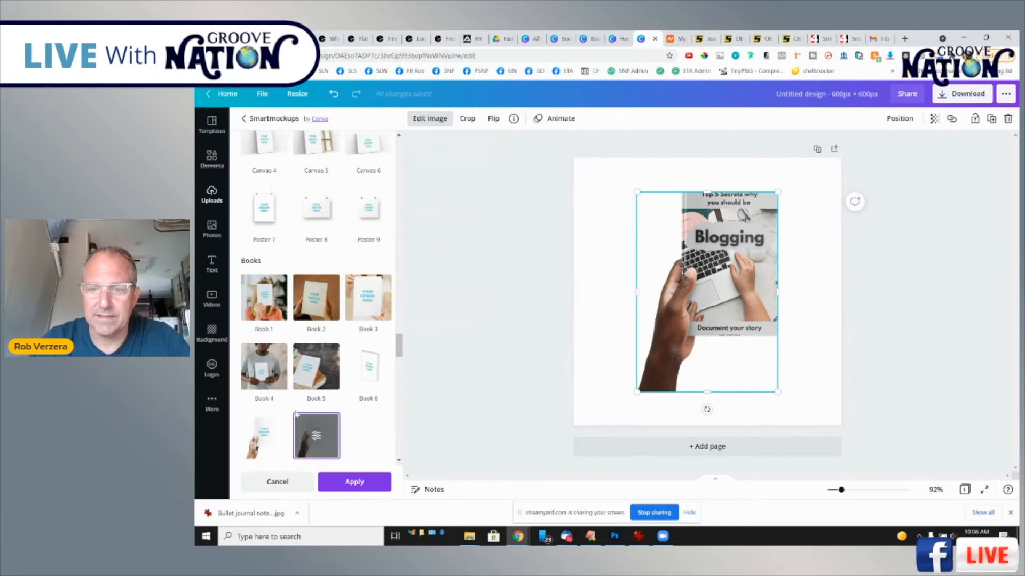
click(367, 372)
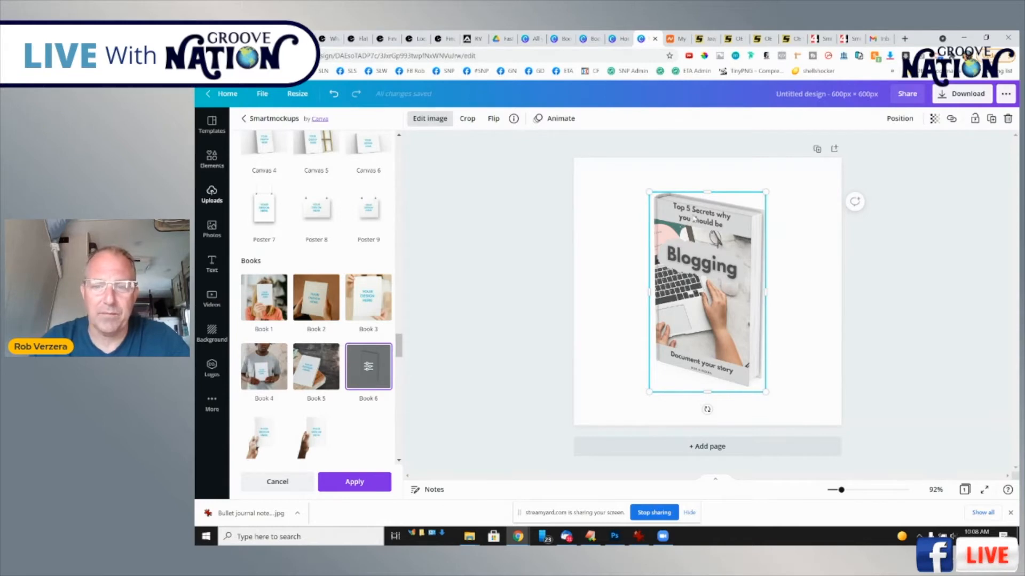
- Browse the clothing and mug mockups, try the cover on Mug 9, and restore the Book 6 mockup
scroll(350, 380, down, 9)
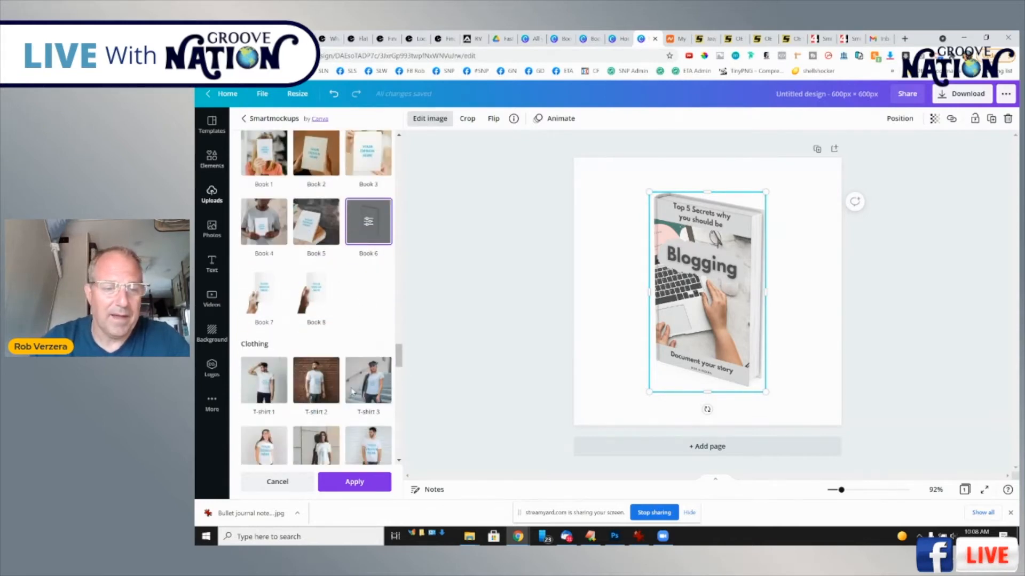
scroll(351, 392, down, 7)
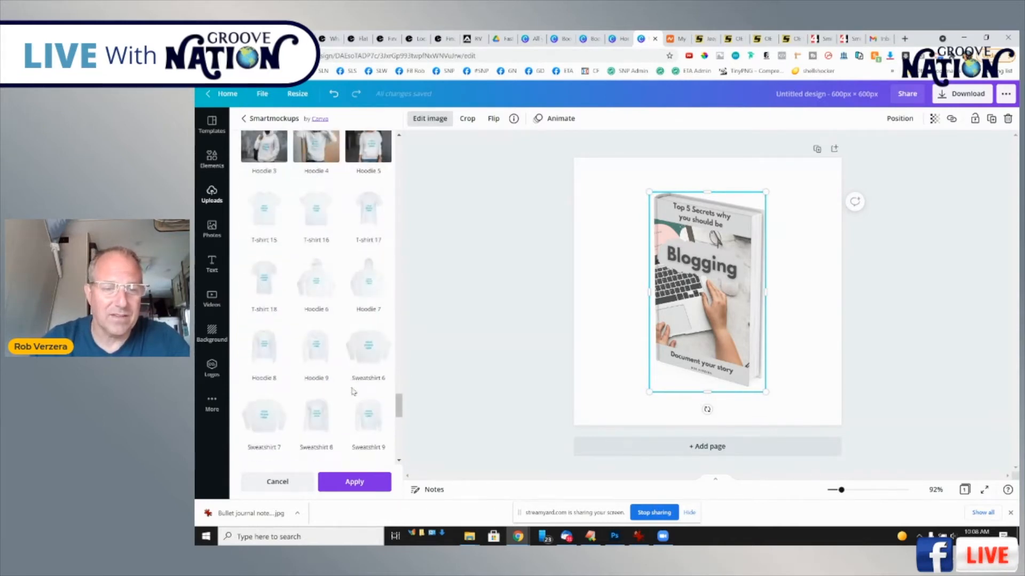
scroll(351, 392, down, 1)
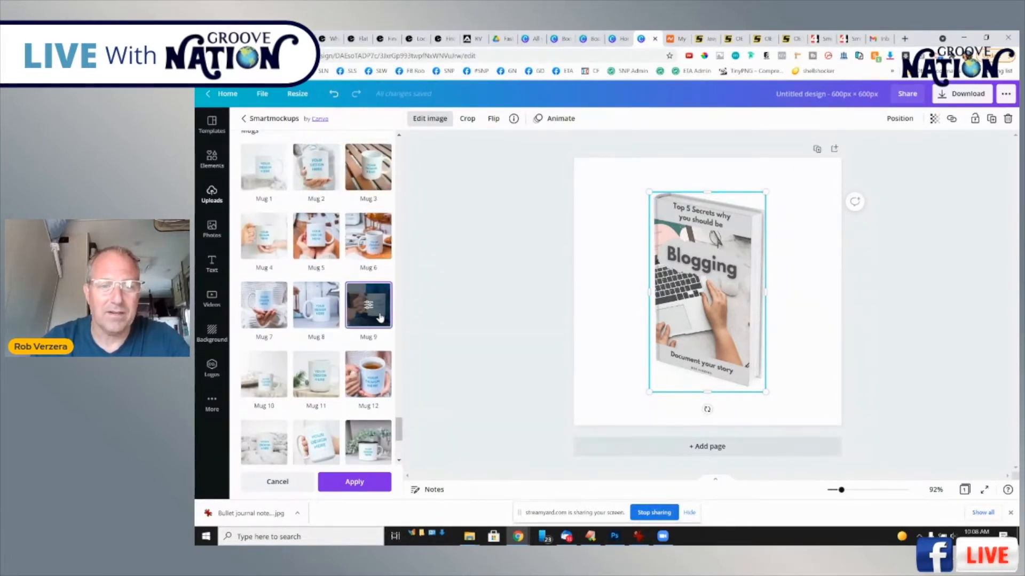
click(380, 318)
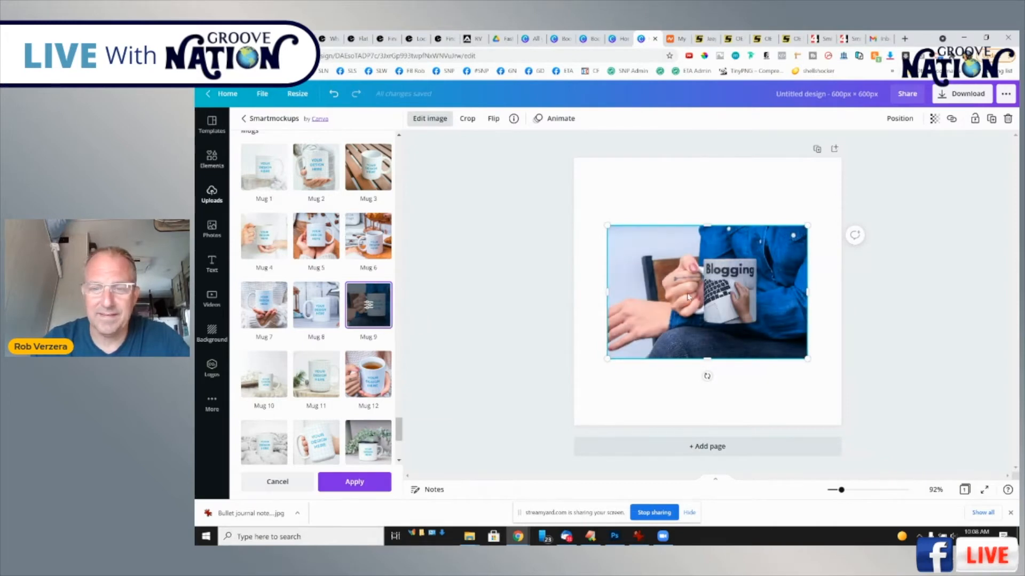
scroll(362, 344, down, 10)
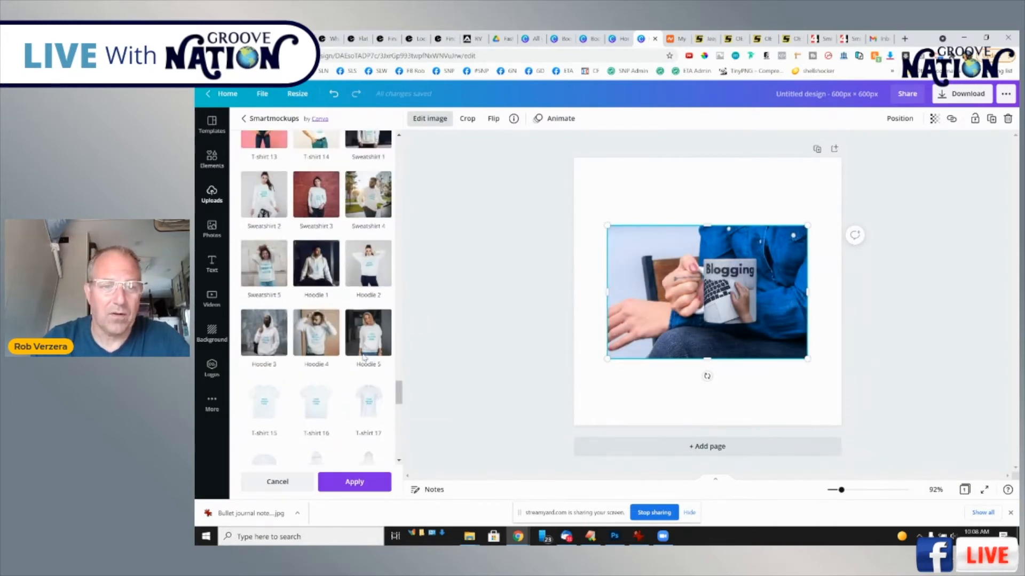
scroll(363, 356, up, 10)
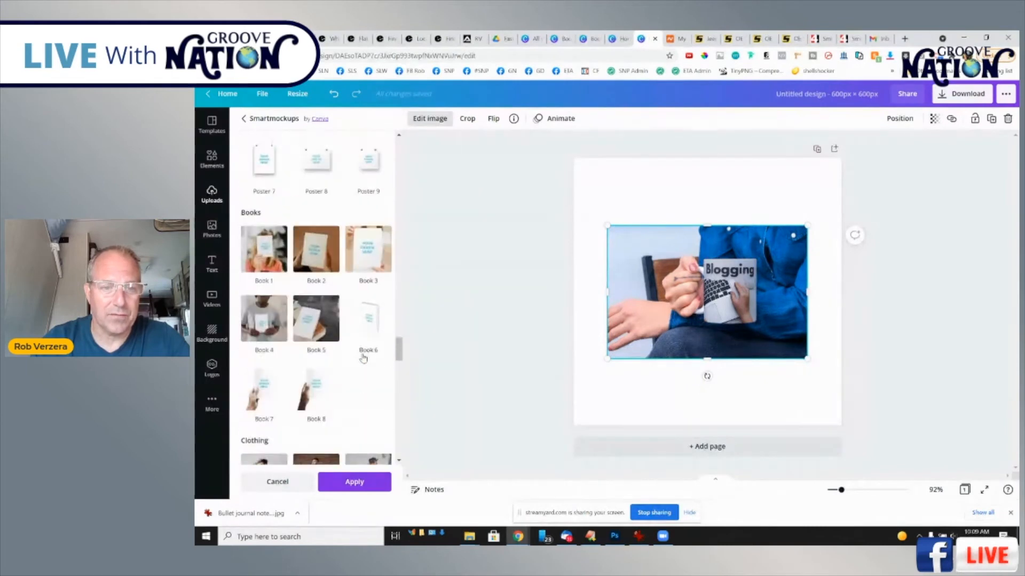
click(365, 324)
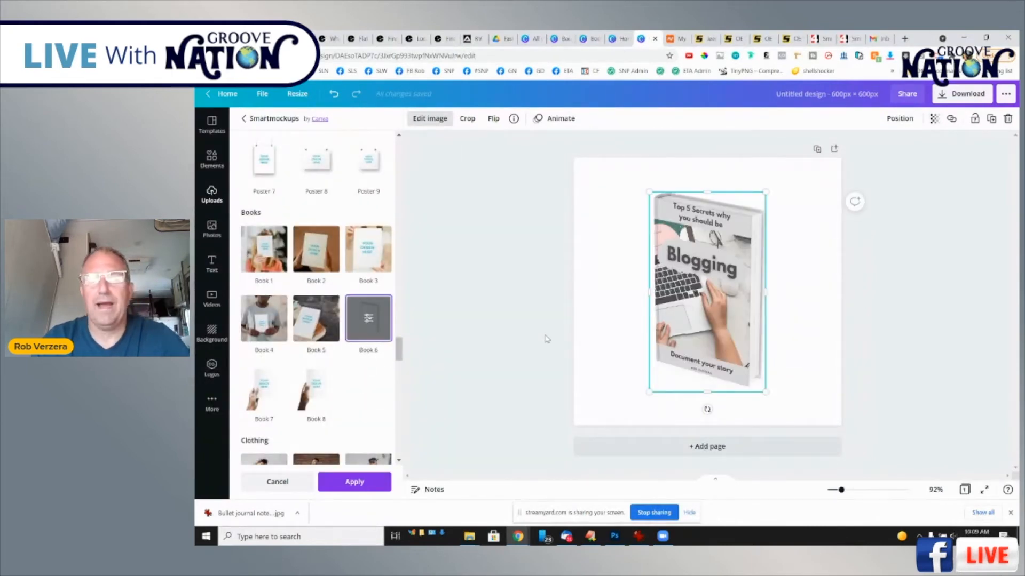
- Enlarge the 3D book mockup until it nearly fills the page's height and reposition it on the page
mouse_move(766, 292)
mouse_down()
mouse_move(790, 291)
mouse_move(766, 293)
mouse_up()
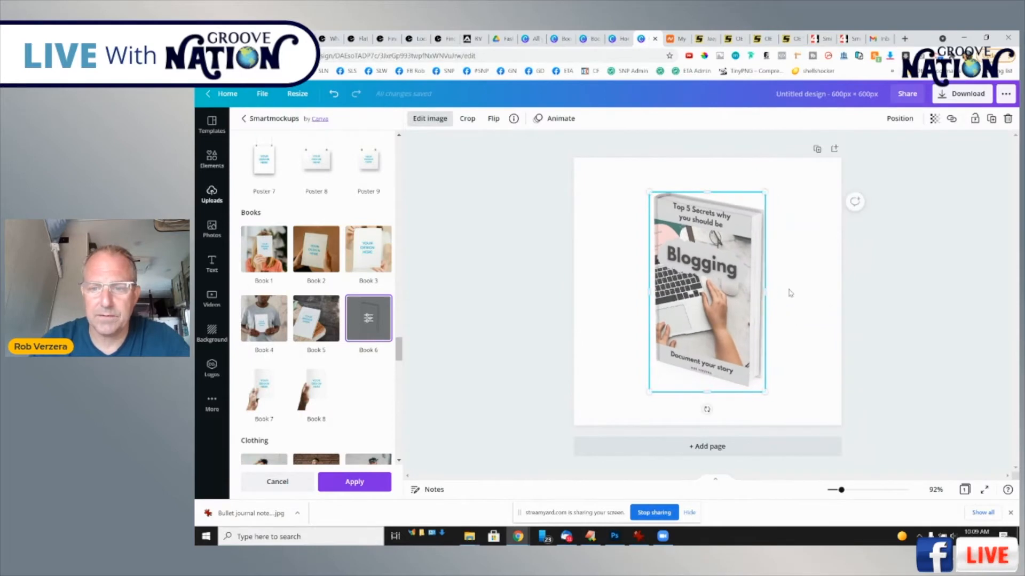
drag(765, 393, 795, 416)
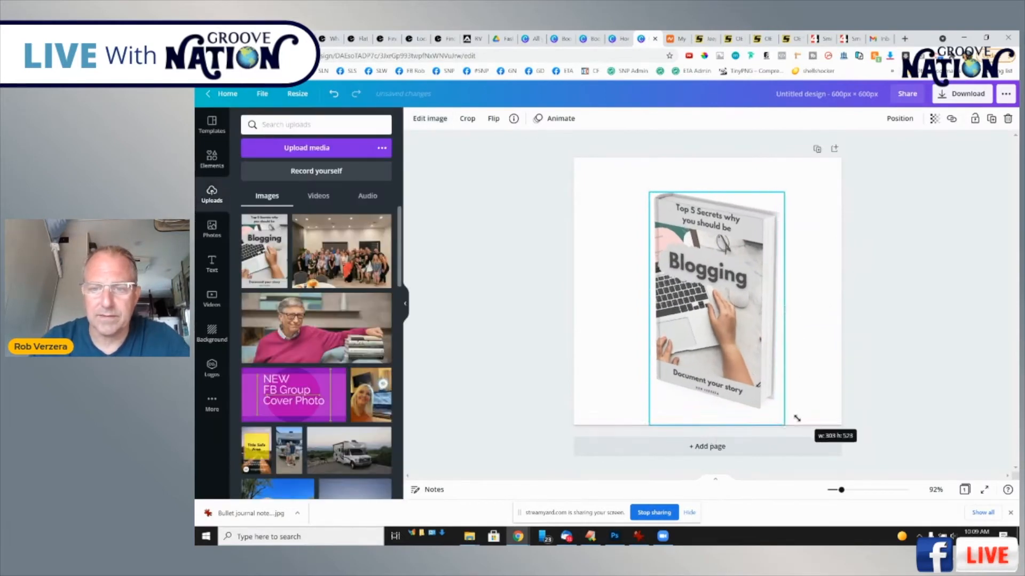
drag(760, 370, 723, 352)
drag(747, 409, 771, 447)
mouse_move(719, 392)
mouse_down()
mouse_move(712, 370)
mouse_move(729, 376)
mouse_up()
drag(790, 154, 767, 188)
drag(743, 248, 745, 242)
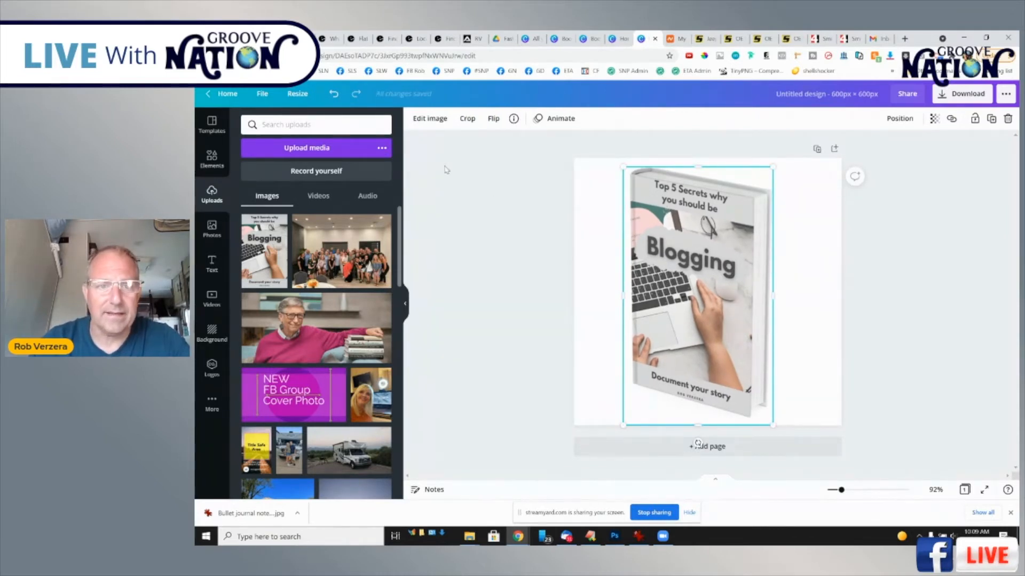
click(581, 202)
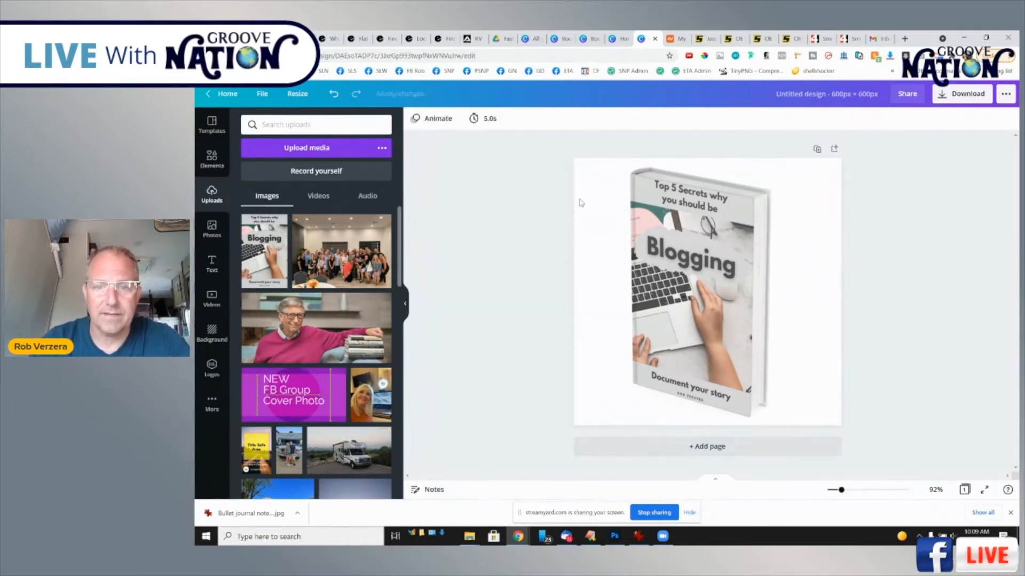
- Resize the current design to a custom size of 400 x 600 px
click(293, 94)
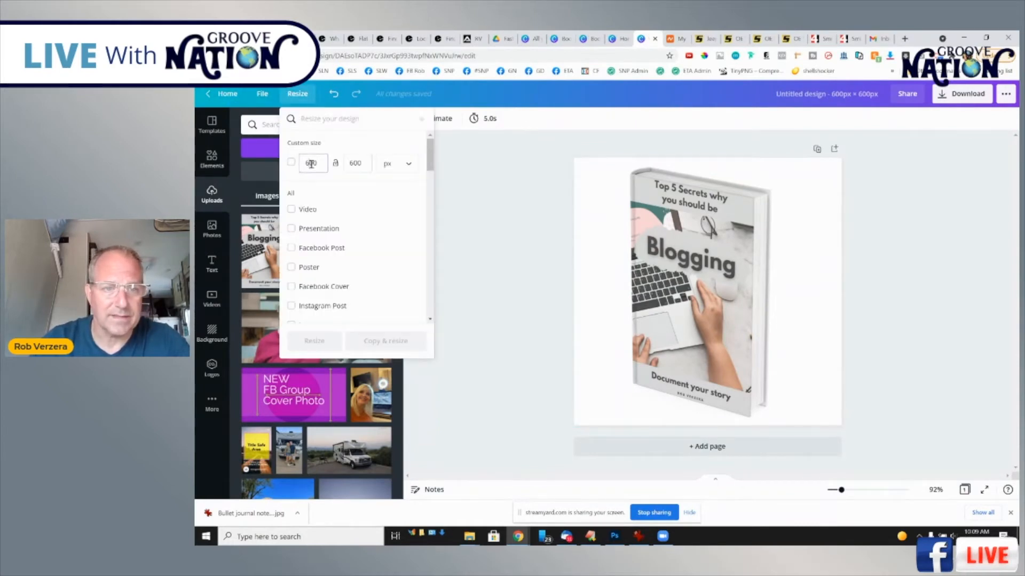
text(4)
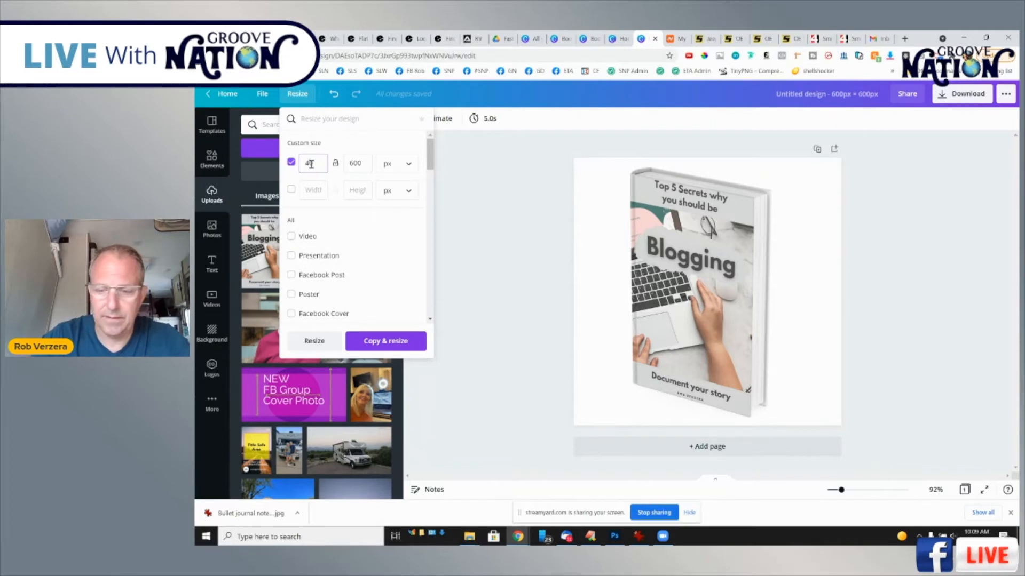
text(00)
click(315, 341)
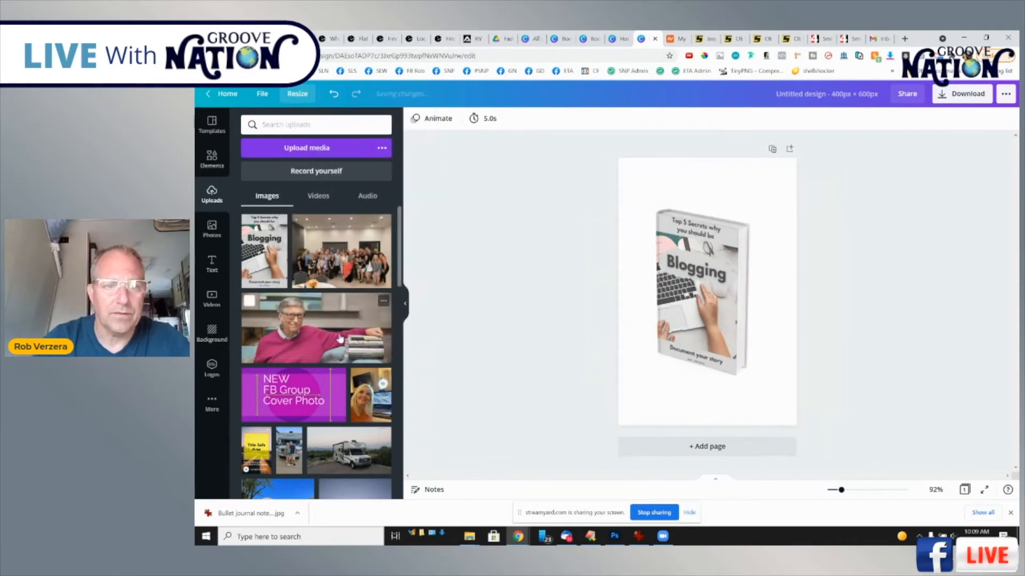
- Move and enlarge the book mockup so it fills most of the narrower 400 x 600 px page
drag(701, 293, 673, 242)
mouse_move(723, 334)
mouse_down()
mouse_move(801, 421)
mouse_move(726, 349)
mouse_up()
click(865, 259)
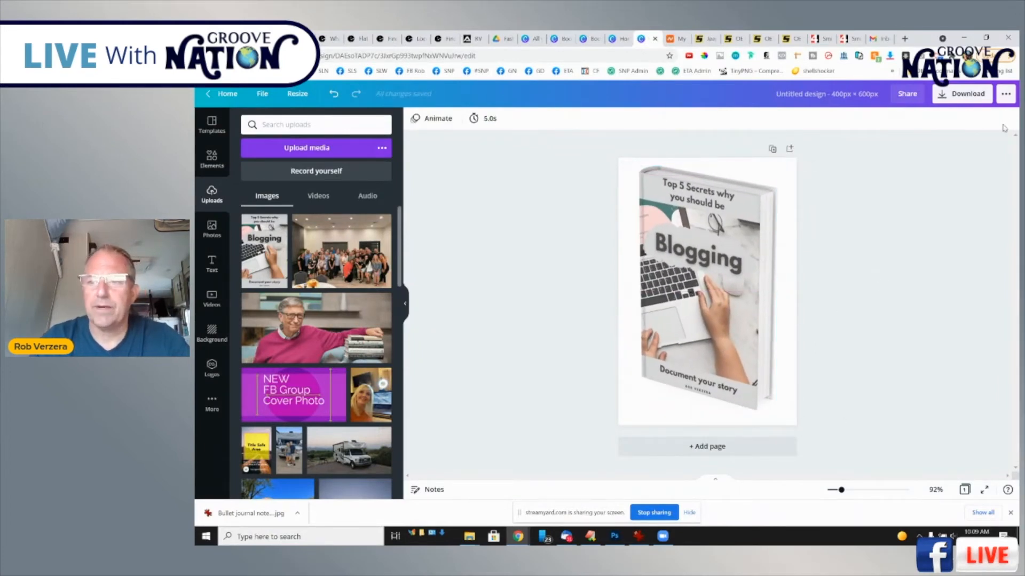
- Download the design as a PNG with transparent background, save it in Downloads as "book cover mockup.png", and continue editing
click(979, 95)
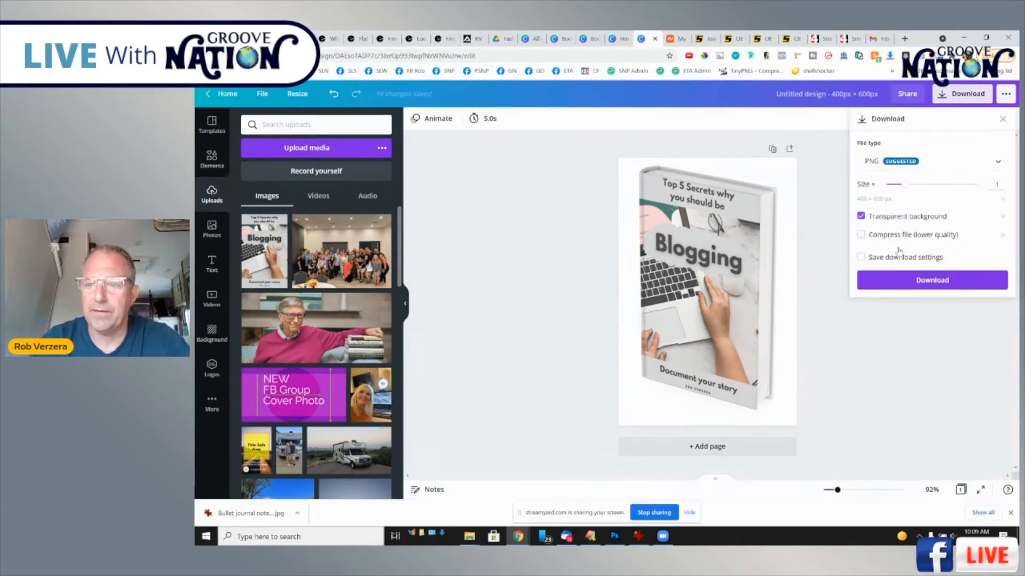
click(935, 280)
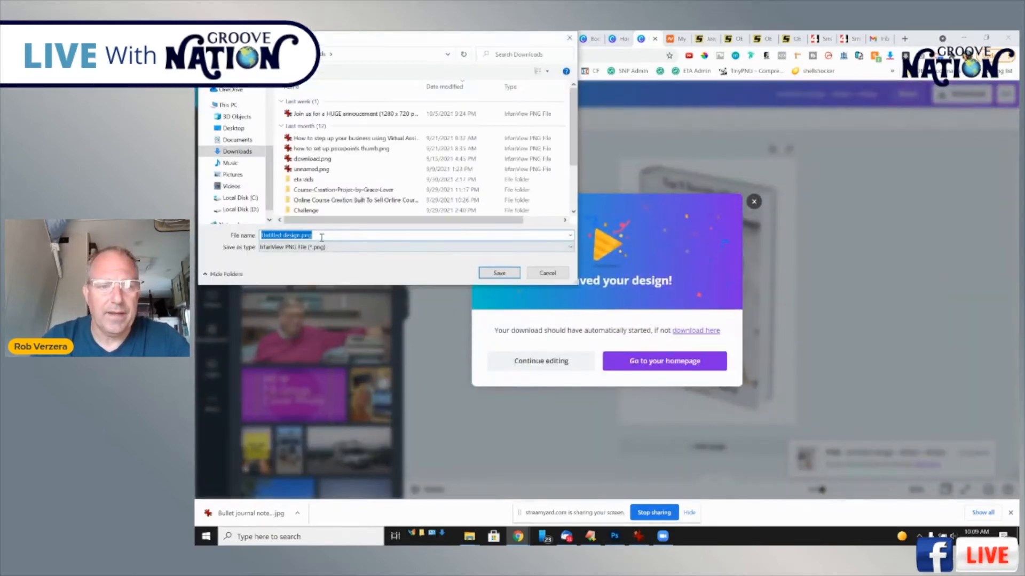
text(book c)
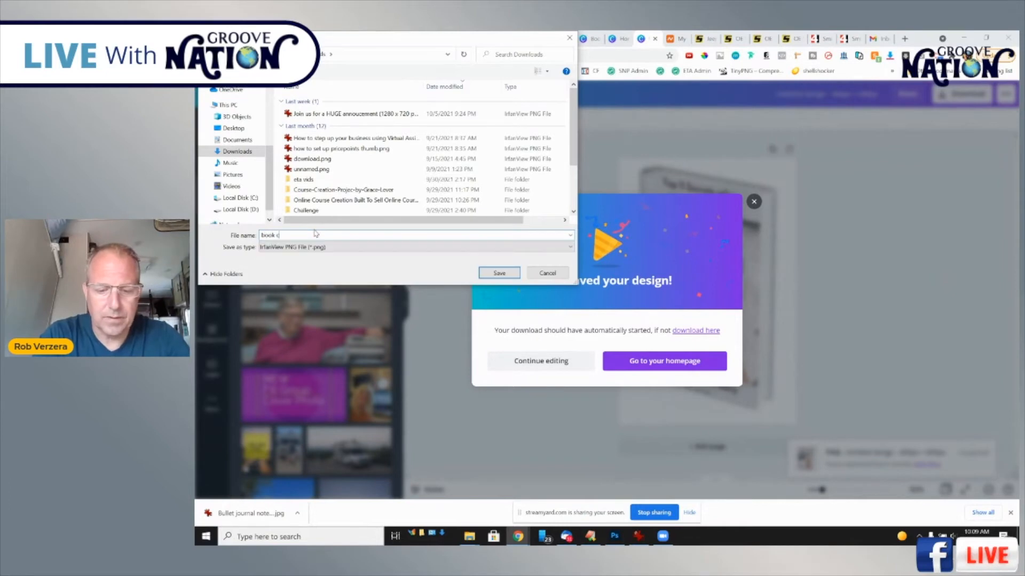
key(Return)
click(531, 362)
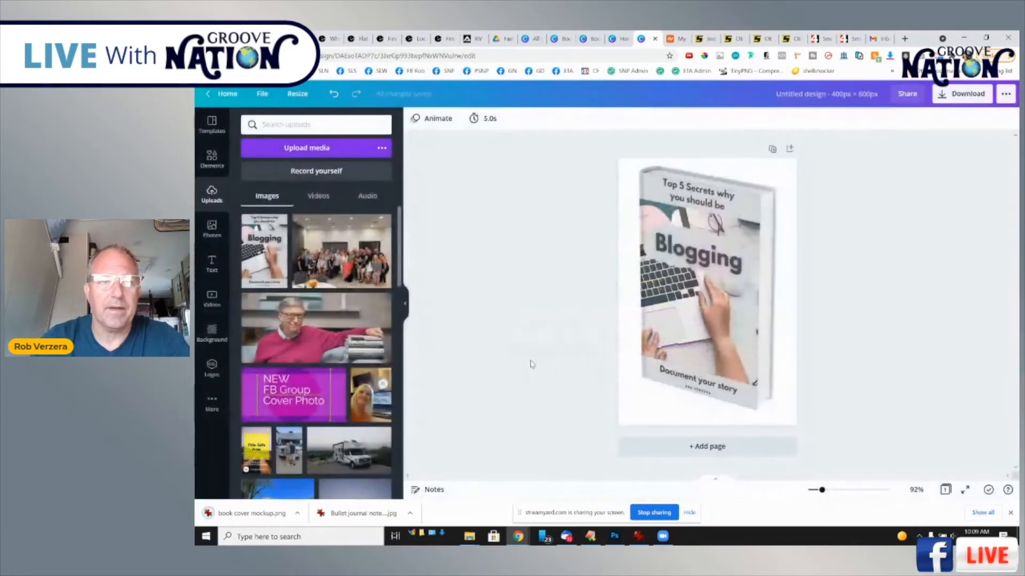
- Switch to GroovePages in a new browser tab and show its list of sites
click(904, 38)
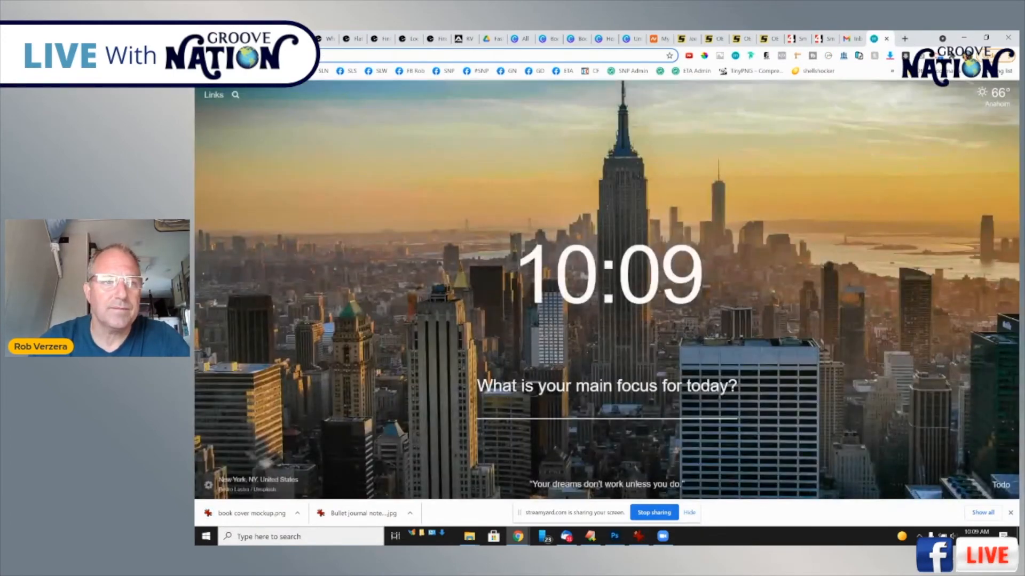
click(257, 71)
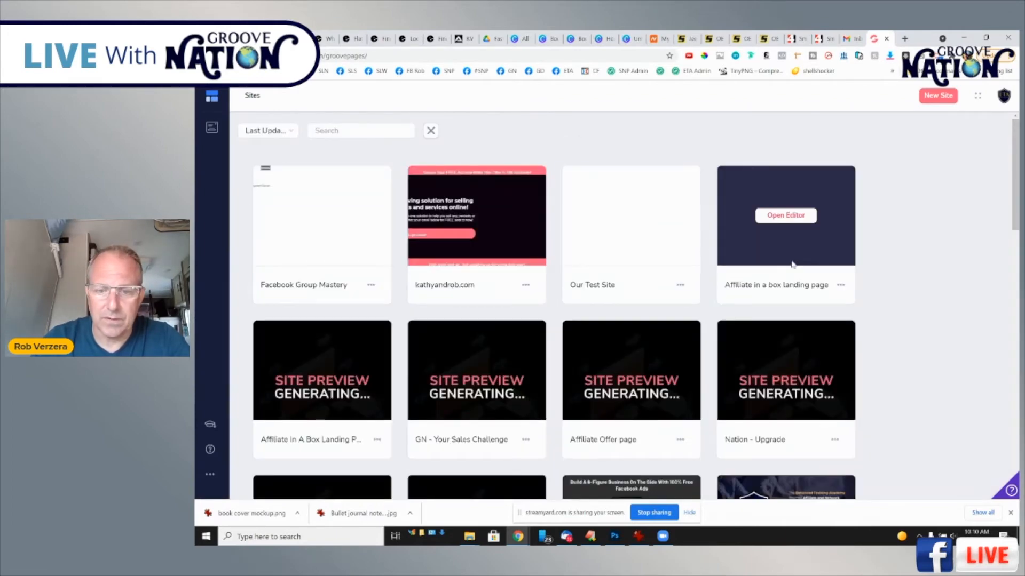
scroll(656, 288, down, 3)
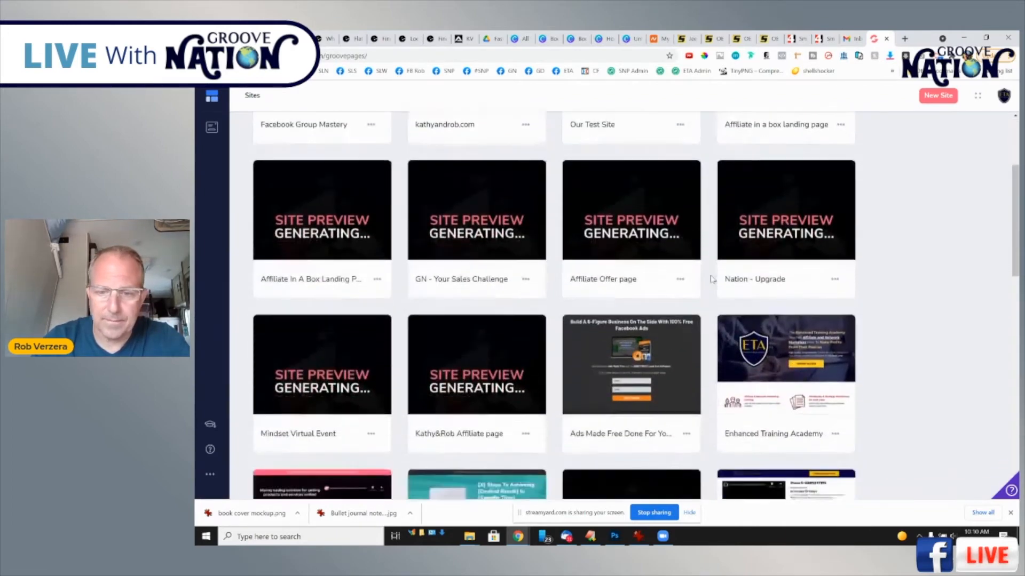
scroll(711, 278, down, 2)
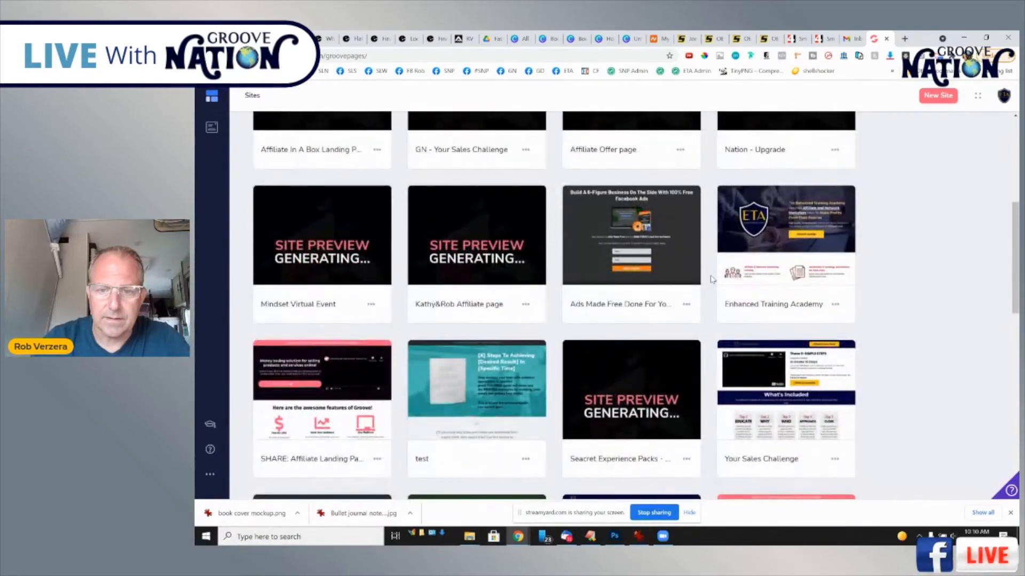
click(622, 237)
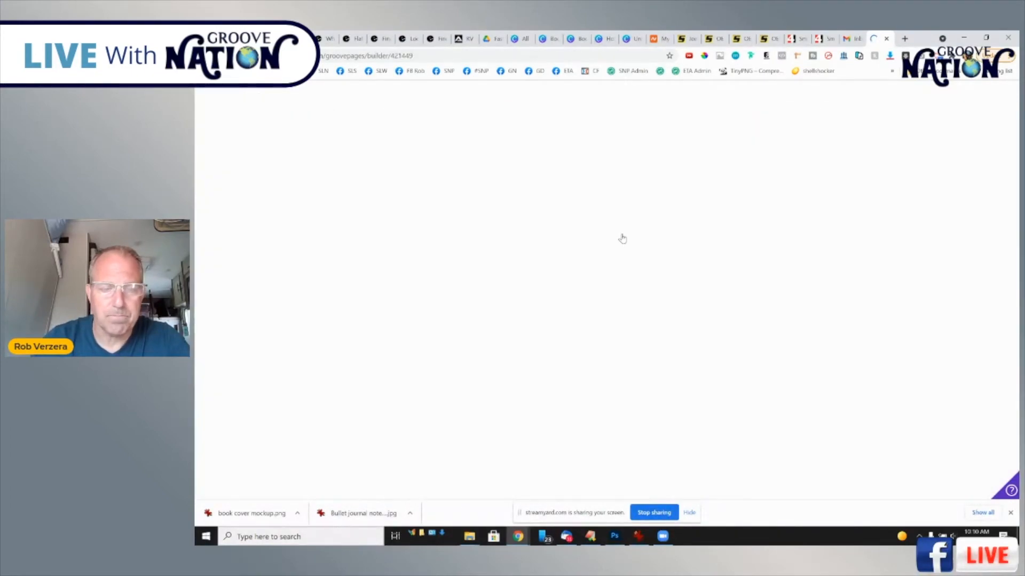
key(alt+Left)
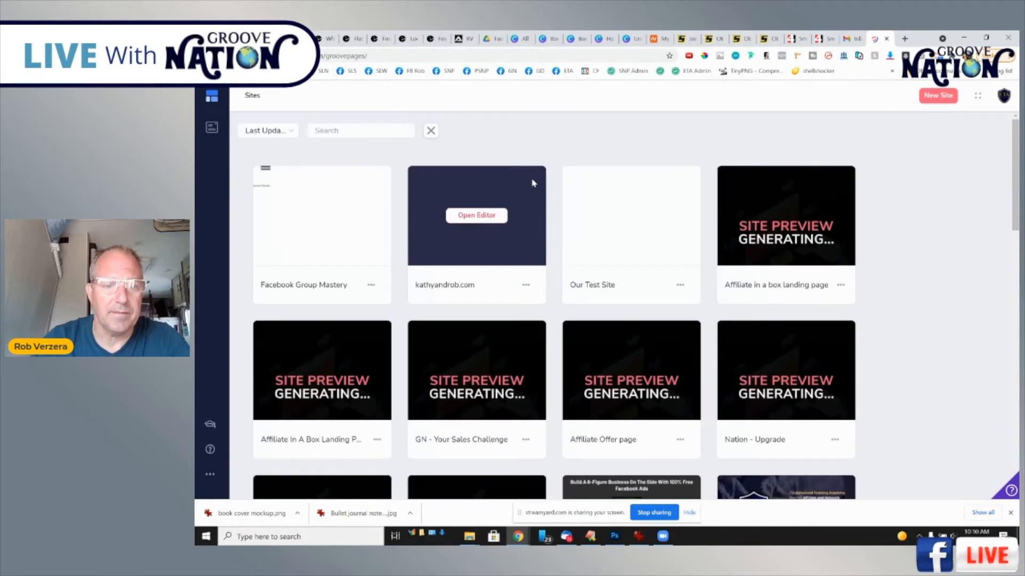
- Open the site named "test" in the page editor
scroll(532, 377, down, 5)
scroll(532, 381, down, 2)
click(477, 390)
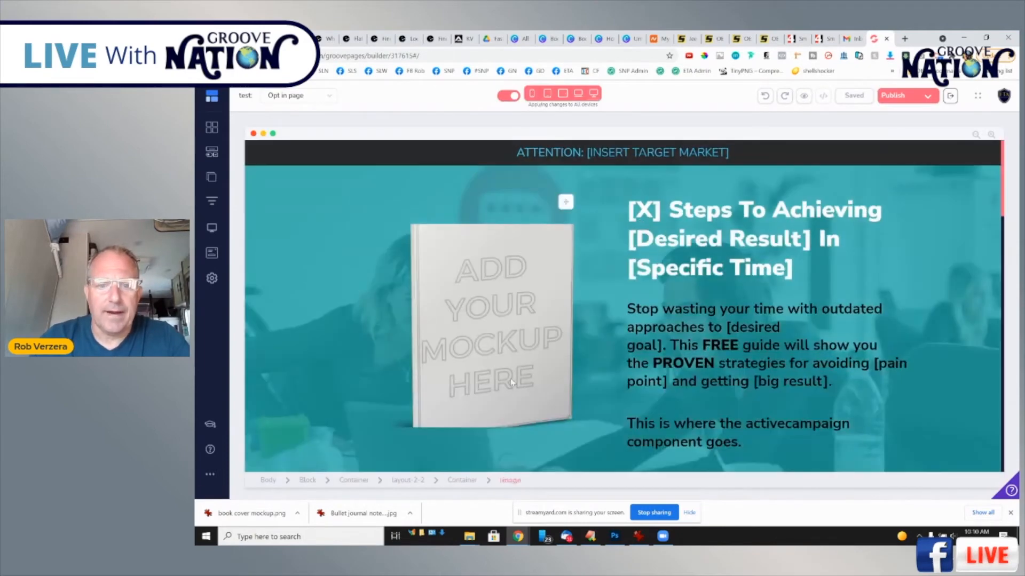
- Open the image library from the placeholder mockup image's configuration and upload "book cover mockup.png" from Downloads
click(473, 275)
click(929, 155)
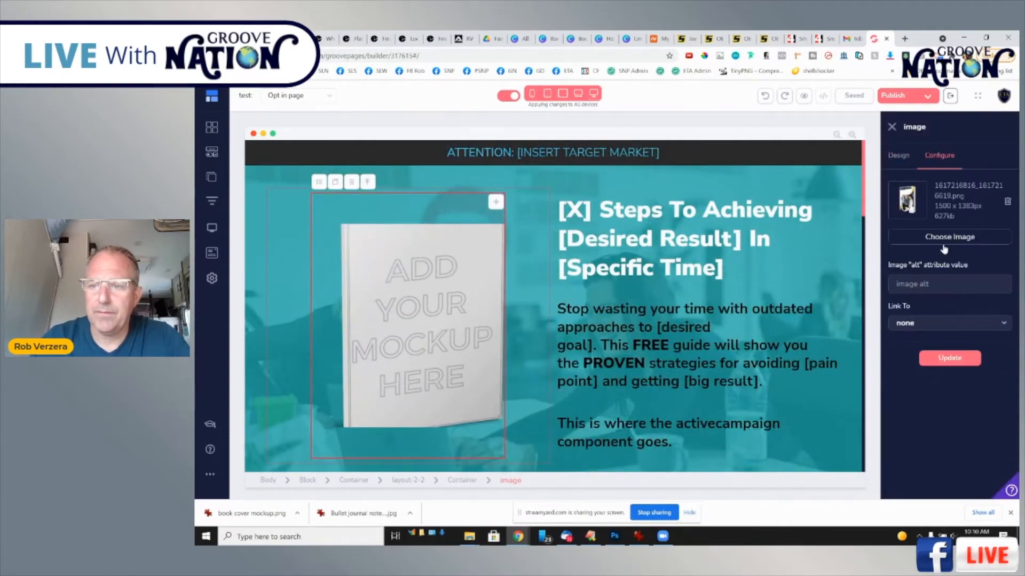
click(909, 237)
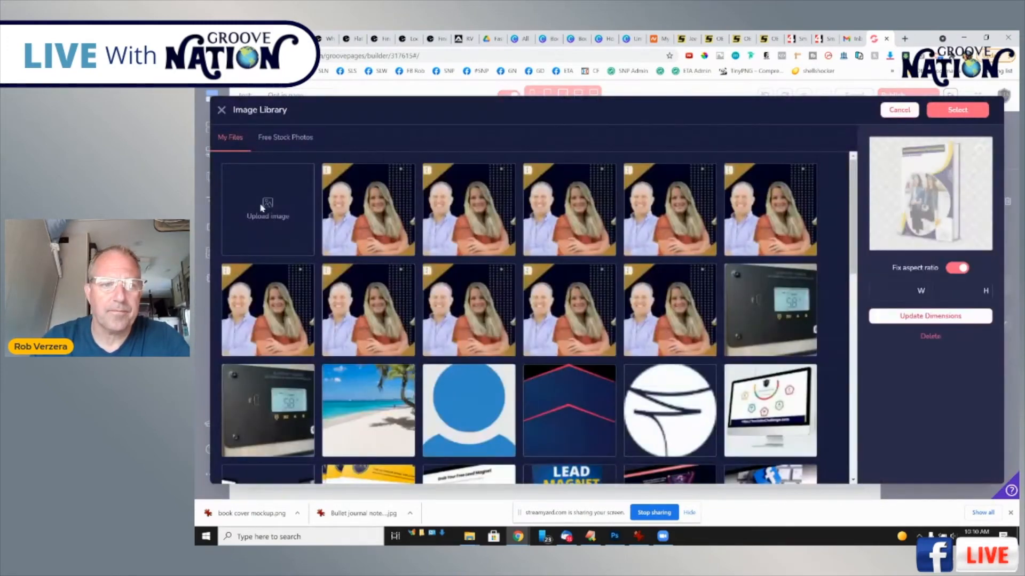
click(261, 205)
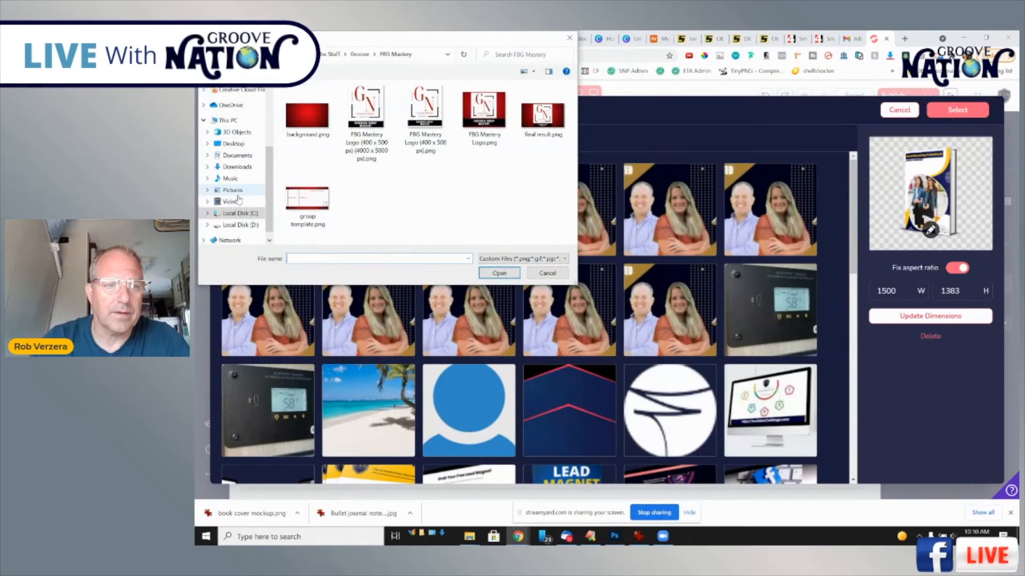
click(237, 166)
click(331, 115)
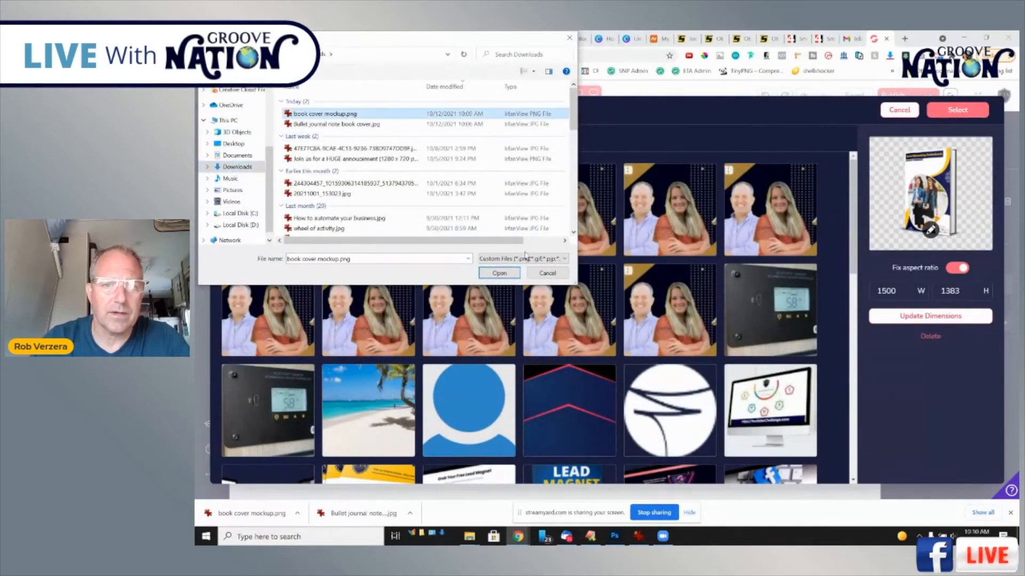
click(499, 273)
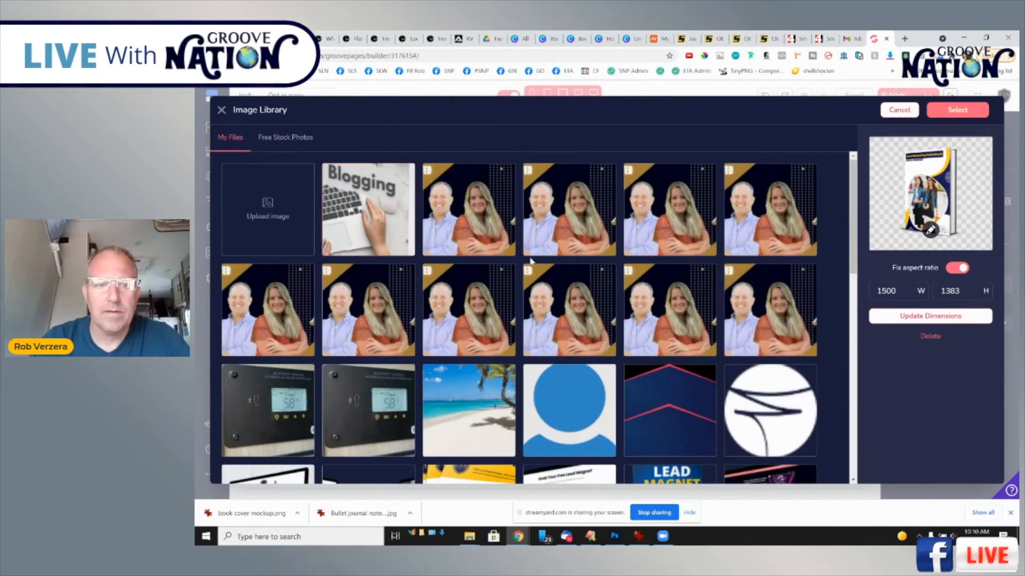
- Replace the placeholder mockup image with the uploaded blogging book cover and update the image component
click(388, 219)
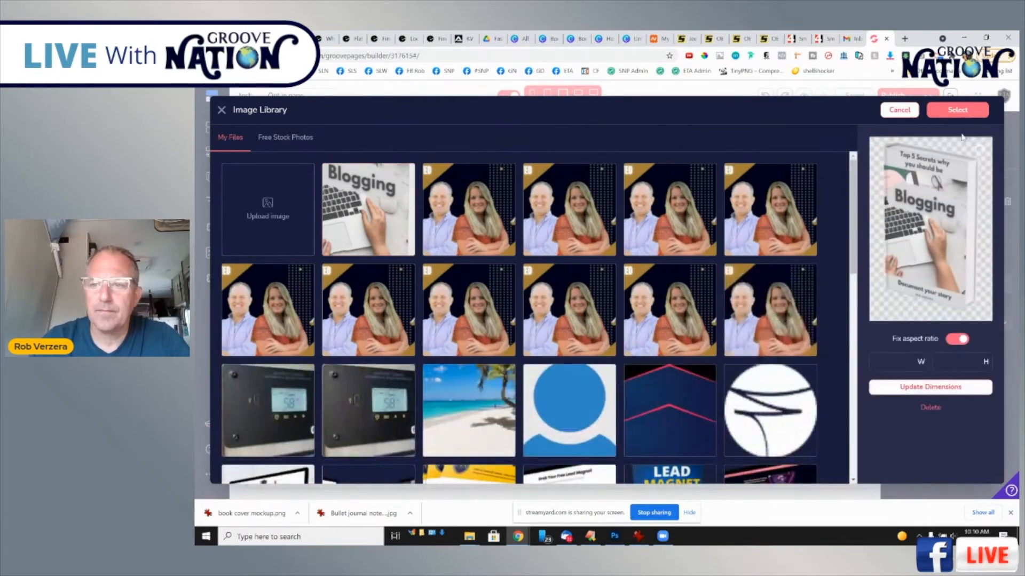
click(953, 113)
click(950, 357)
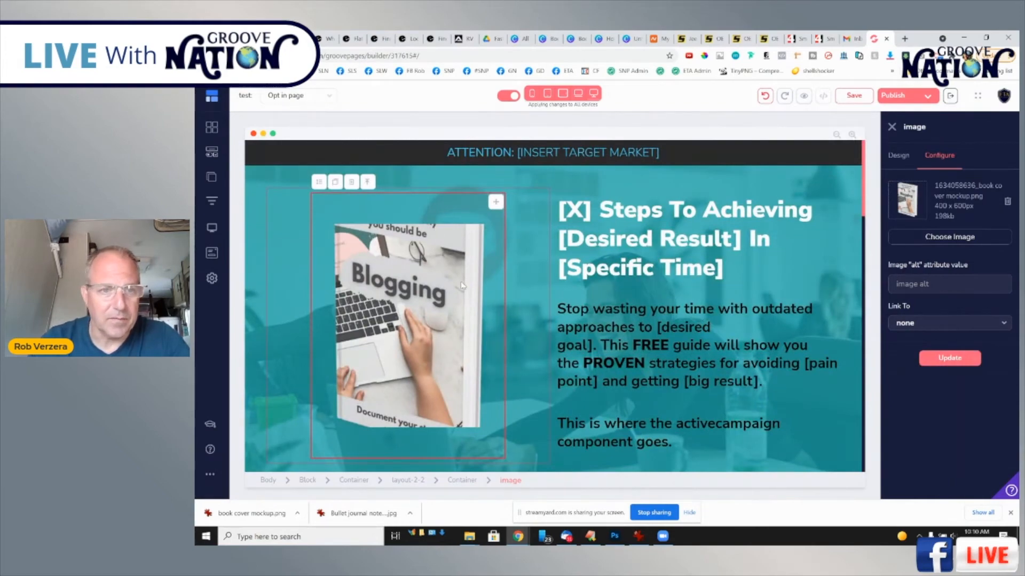
- Delete the book image component beside the headline and add a new Image element to the emptied container
click(351, 182)
click(630, 309)
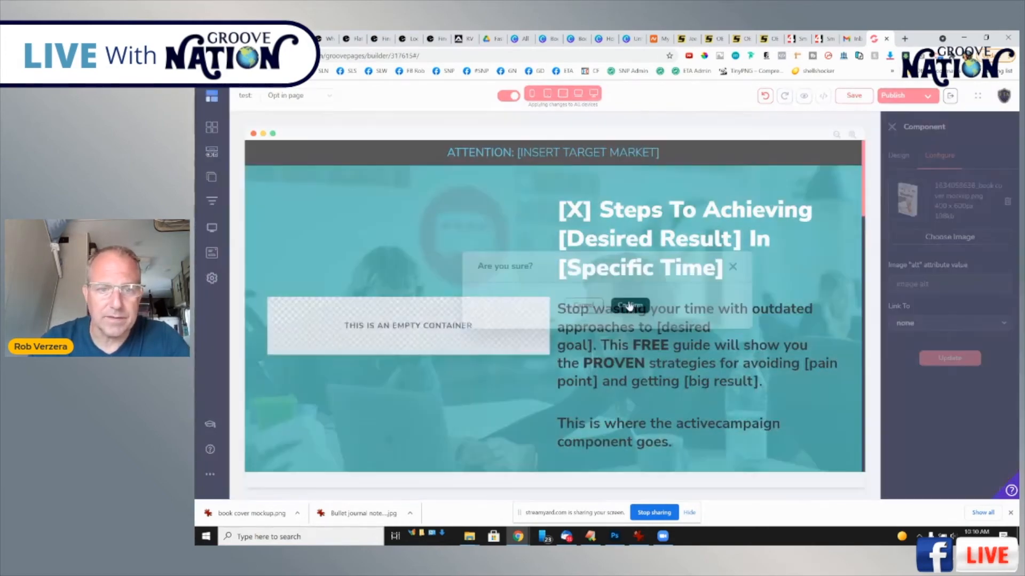
click(212, 126)
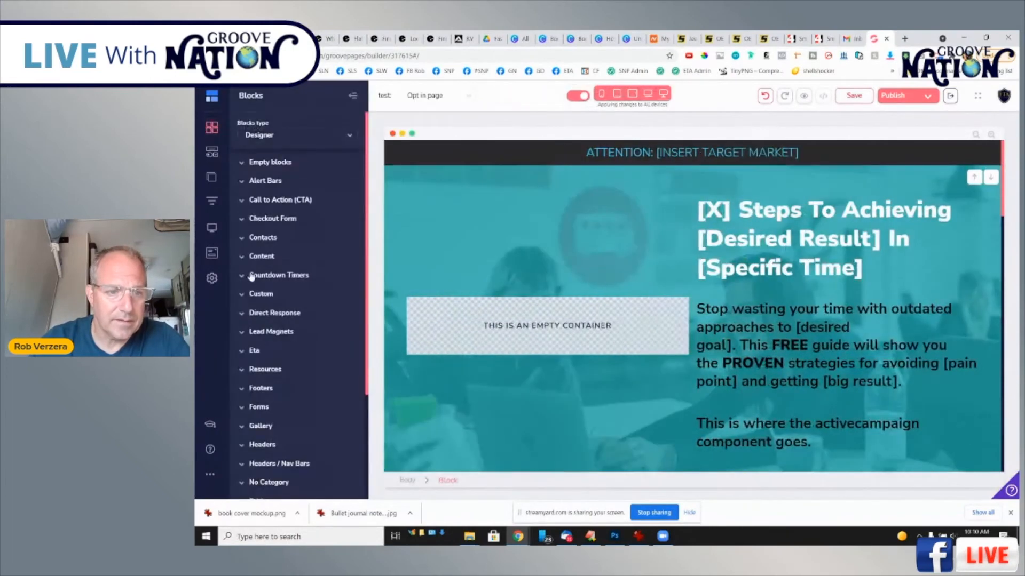
click(212, 153)
scroll(285, 288, down, 6)
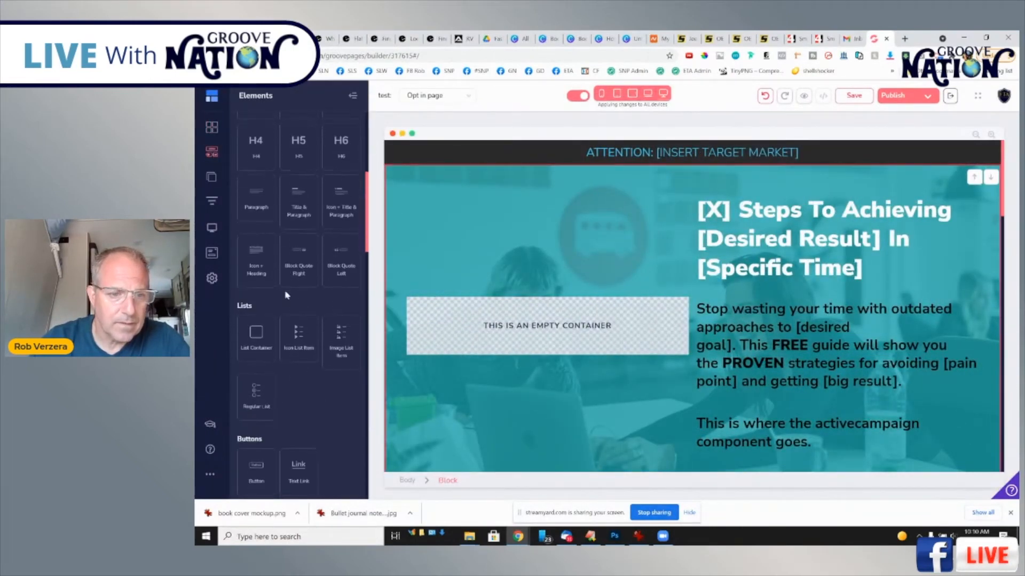
scroll(288, 288, down, 1)
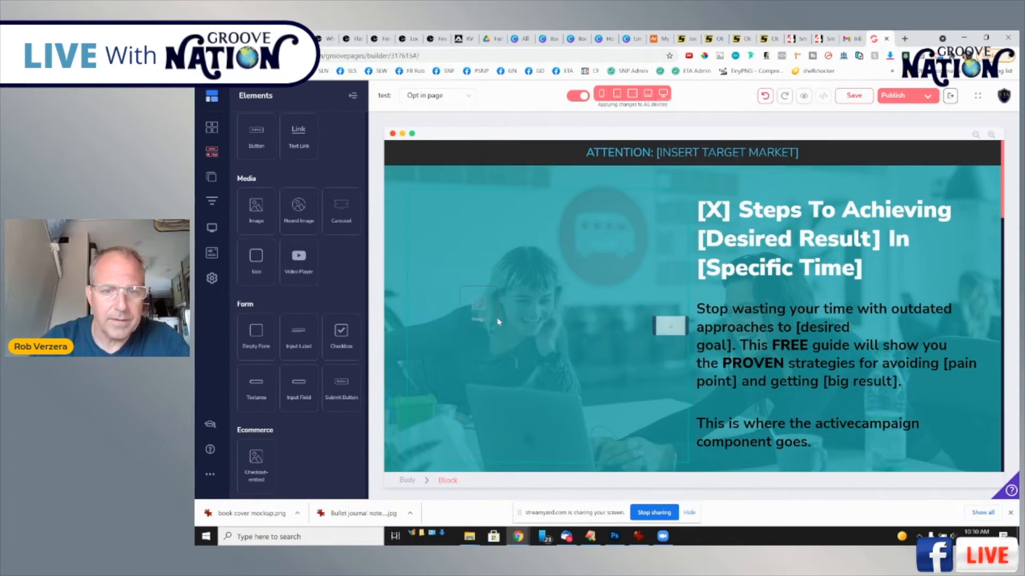